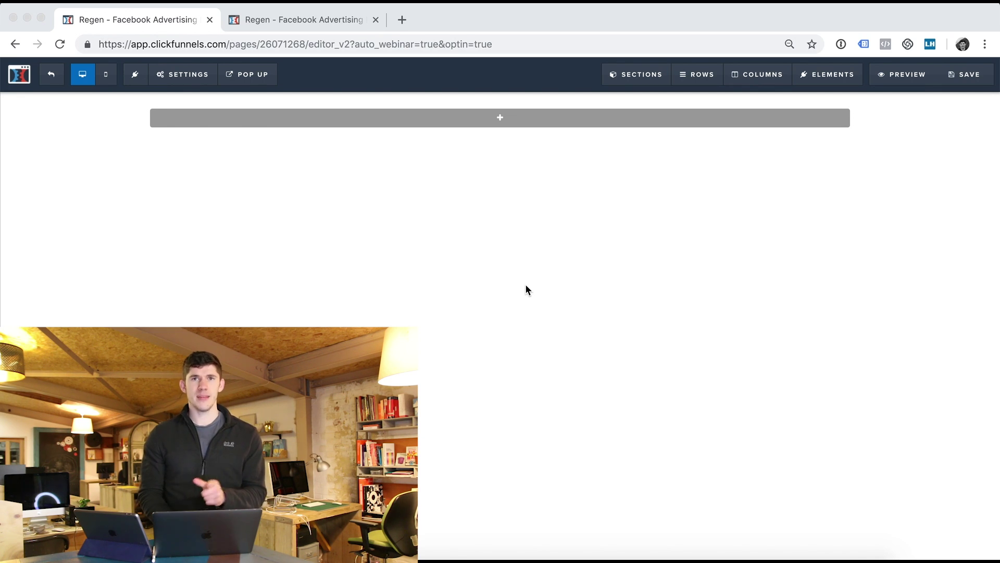
- Add a section with a one-column row and place a headline element in the row
left_click(458, 125)
left_click(780, 125)
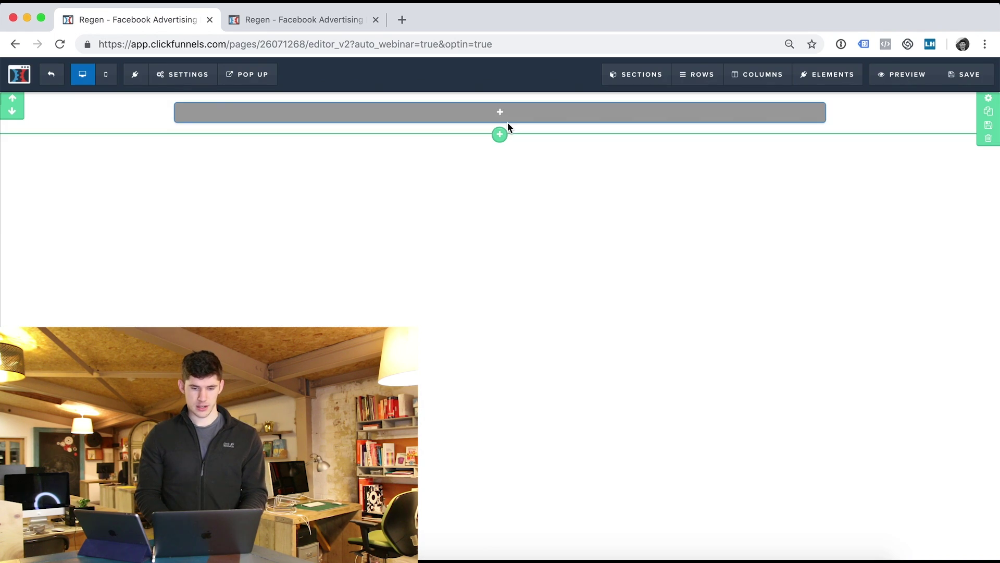
left_click(500, 134)
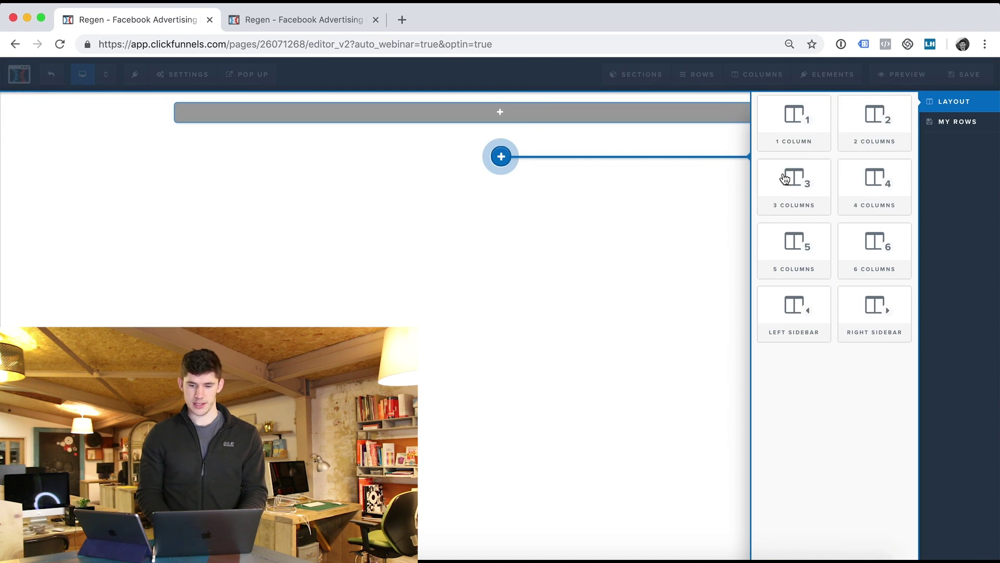
left_click(813, 124)
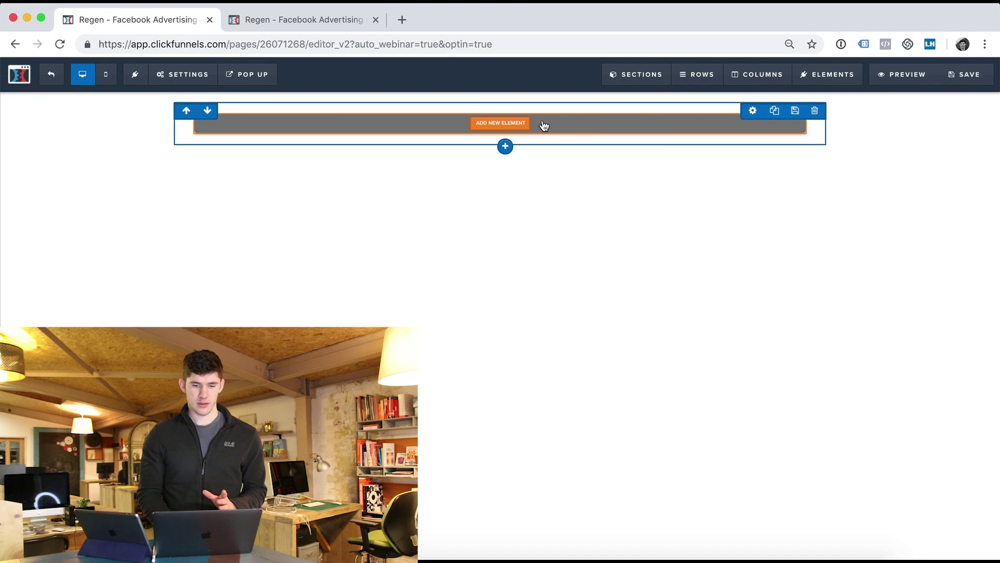
left_click(775, 171)
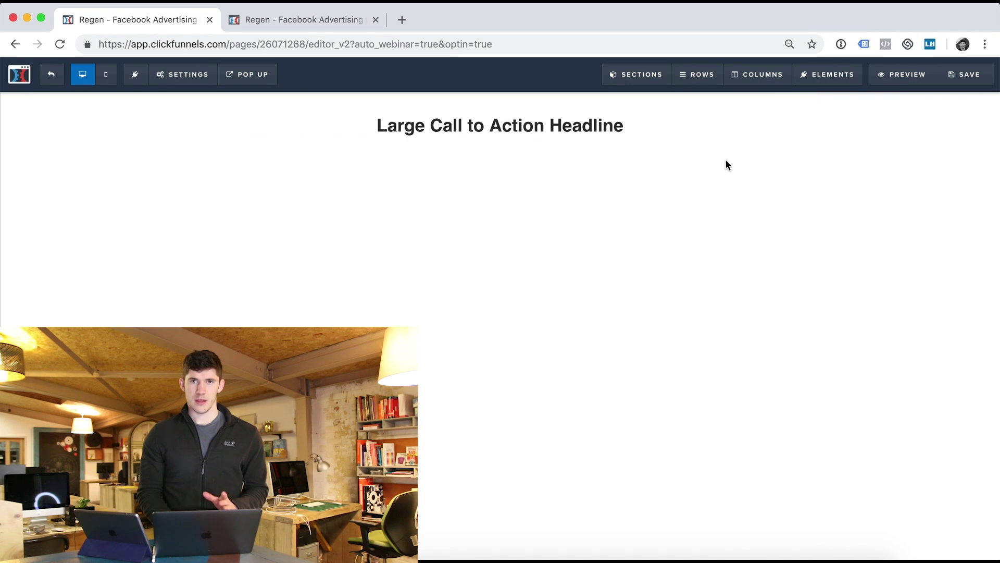
- Set the headline's font size to 48
left_click(500, 124)
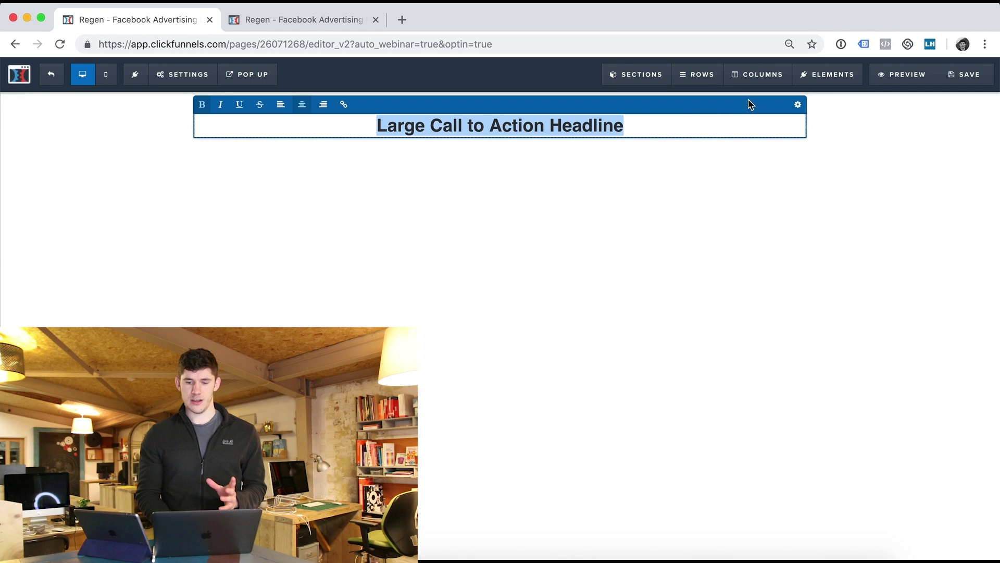
left_click(798, 105)
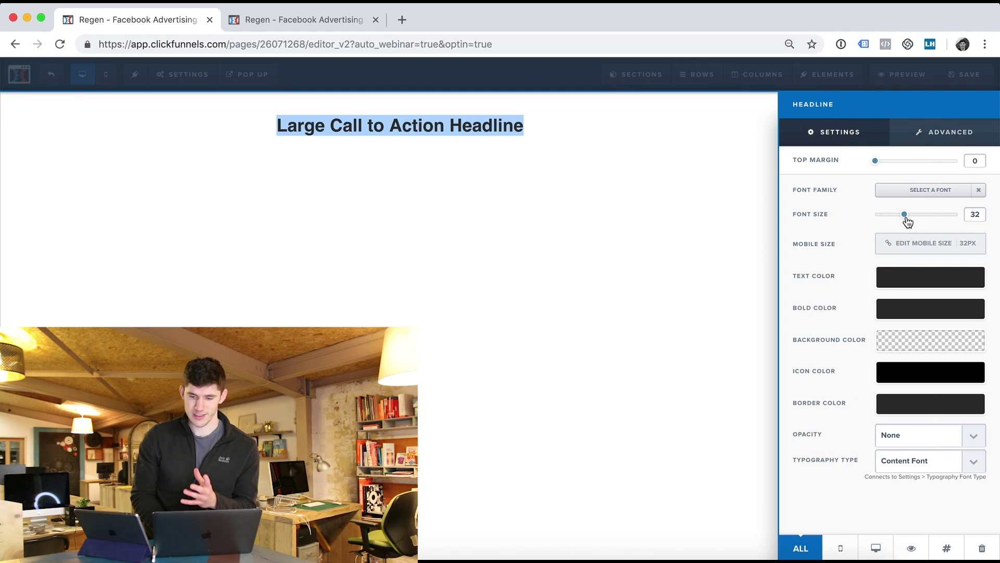
left_click_drag(905, 215, 928, 219)
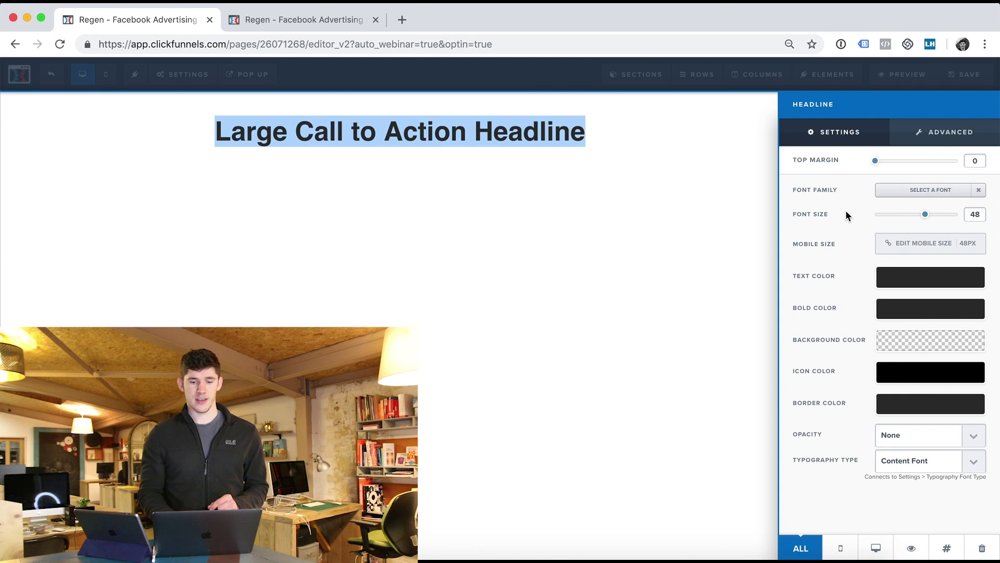
left_click(567, 180)
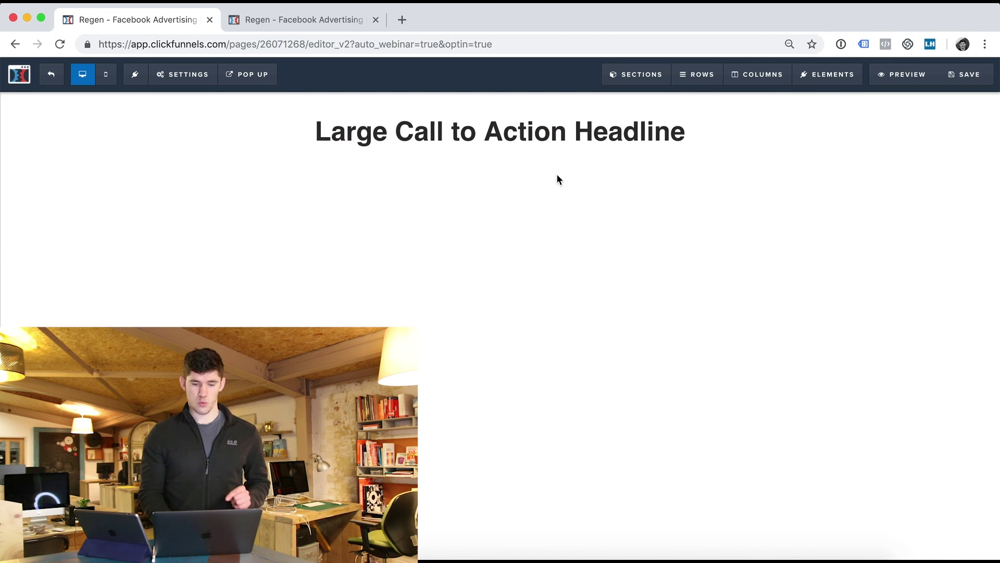
- Replace the headline's placeholder text with "Free training", declining to save and publish the page
double_click(540, 145)
key("super+a")
key("BackSpace")
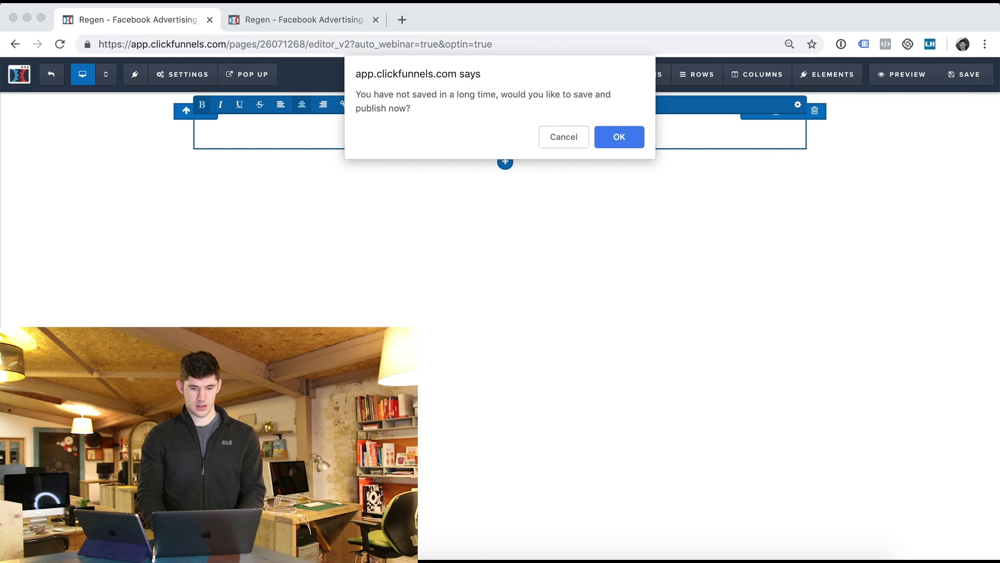
left_click(561, 133)
type("F")
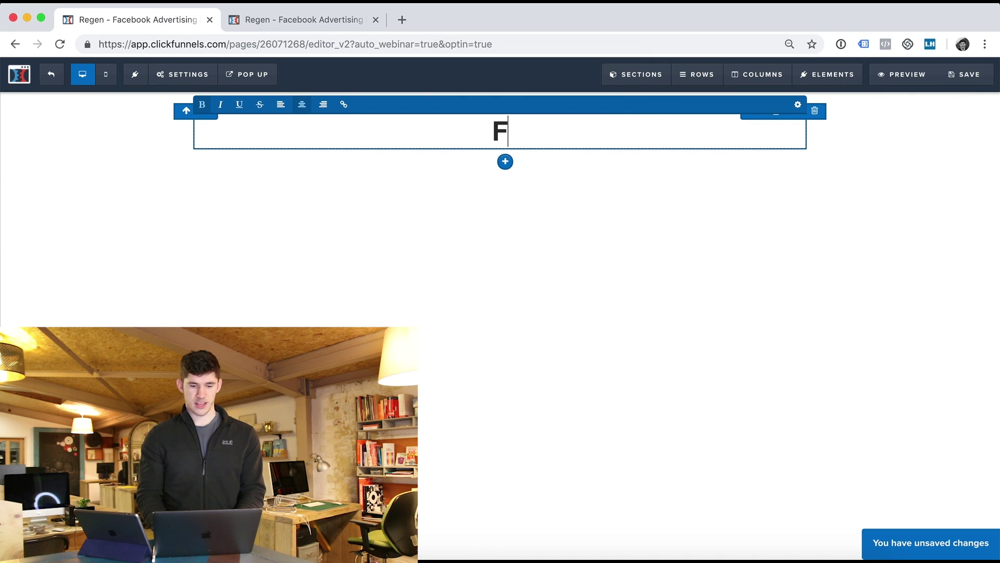
type("ree training")
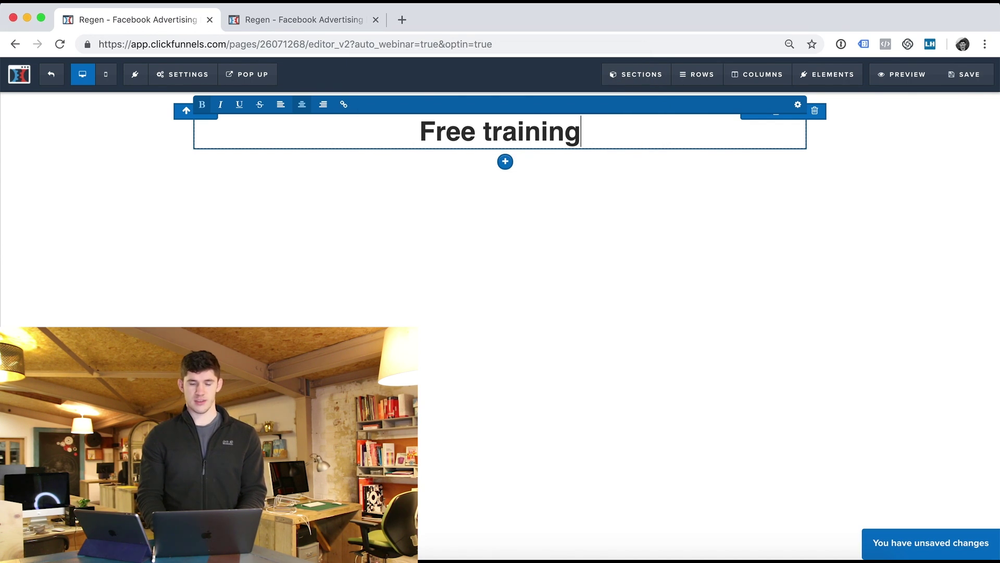
- Rewrite the headline as "The secret we use to generate 1,000 leads every single month from Facebook ads WITHOUT spending a huge amount of money"
key("super+a")
key("BackSpace")
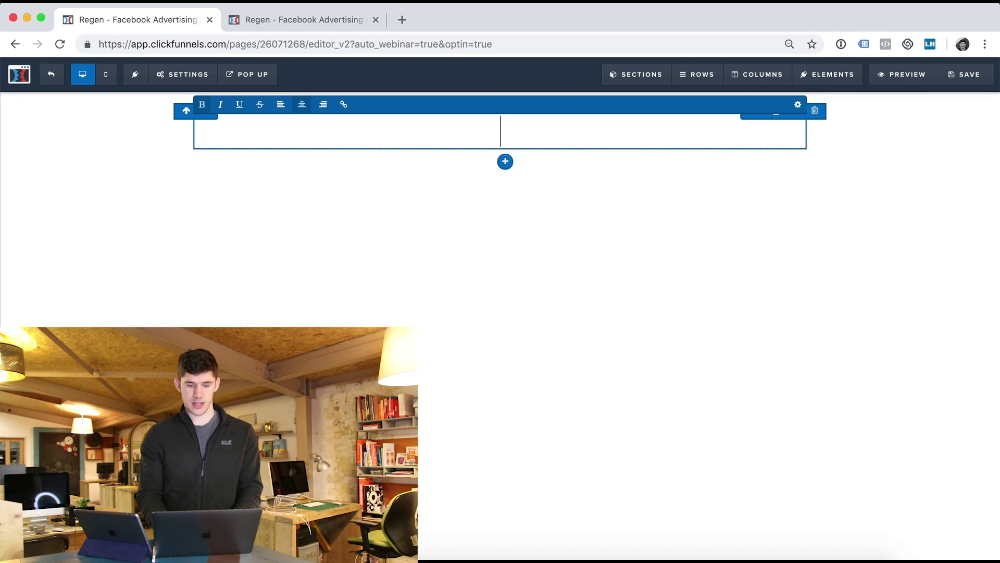
type("The s")
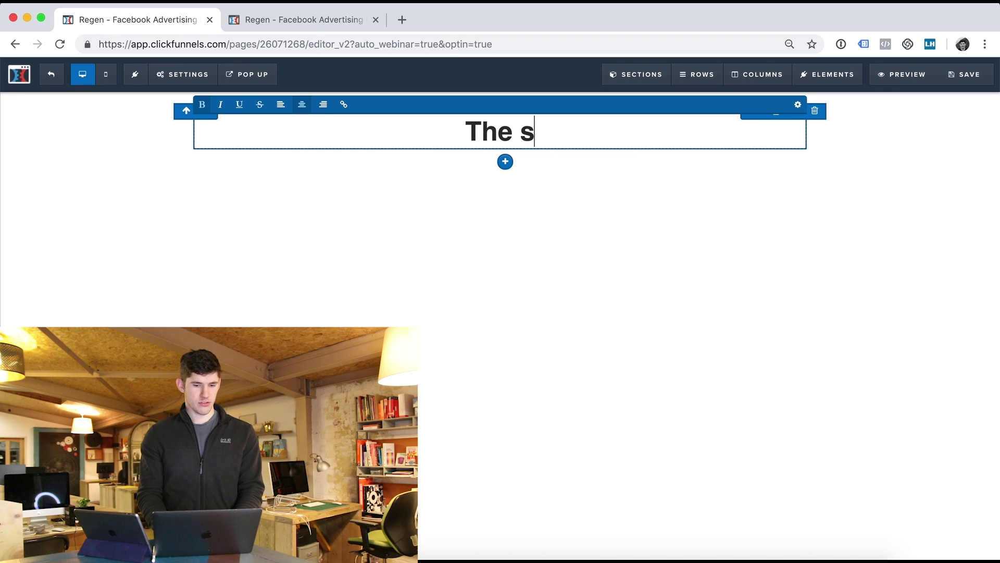
key("BackSpace")
type("secret we us eto")
key("BackSpace")
key("BackSpace")
key("BackSpace")
key("BackSpace")
type("e to generate 1,000 leads every single month from Facebook ads WITHOUT spending a huge amount of money")
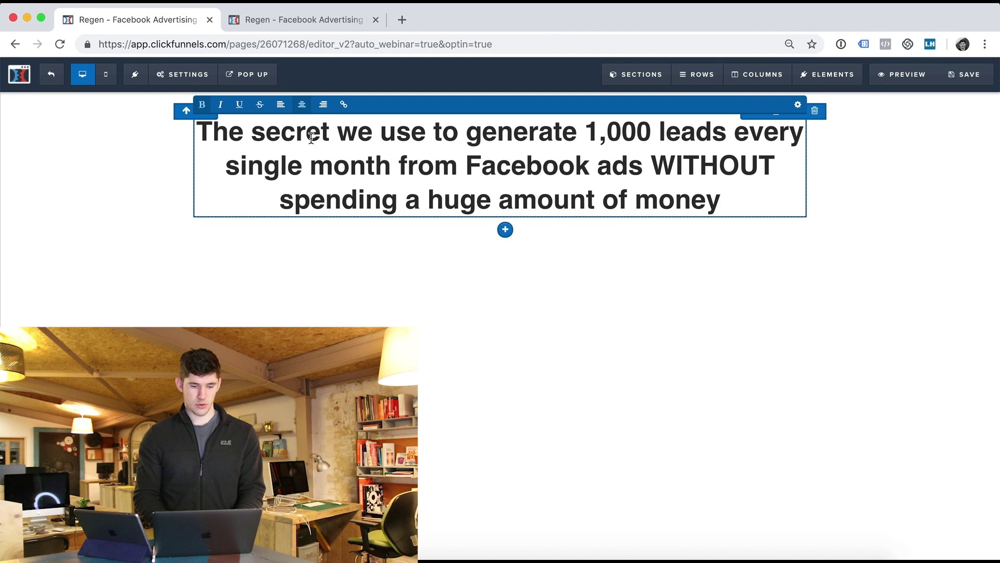
- Replace the headline's ending after "WITHOUT" with "a huge advertising budget"
left_click_drag(280, 199, 722, 200)
type("a huge advertising budge")
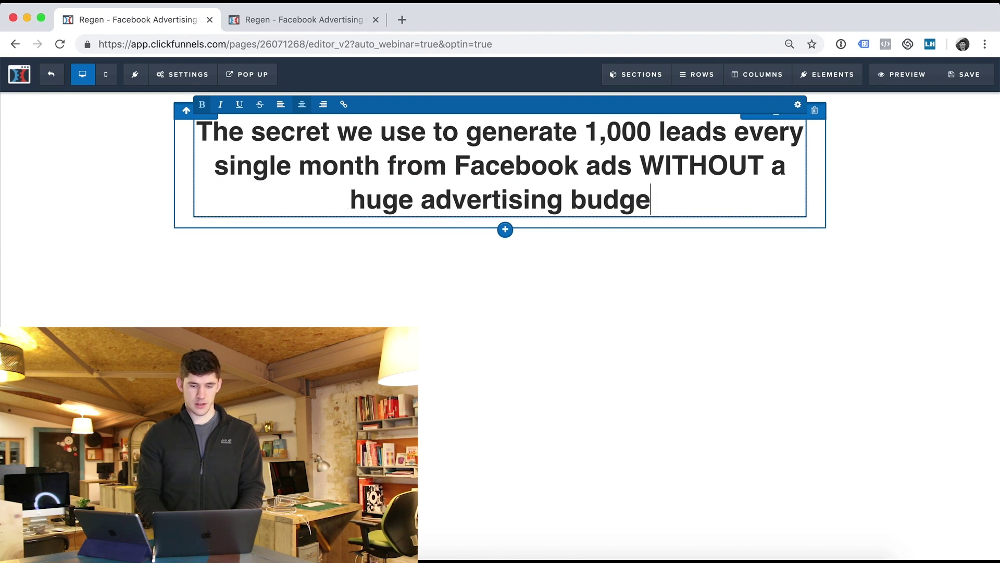
type("t")
left_click(833, 421)
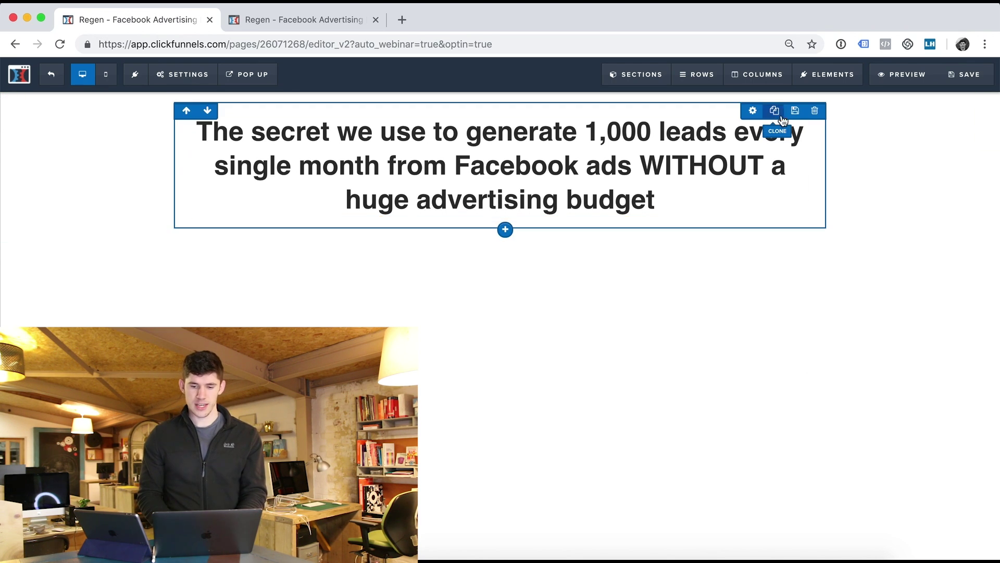
left_click(758, 113)
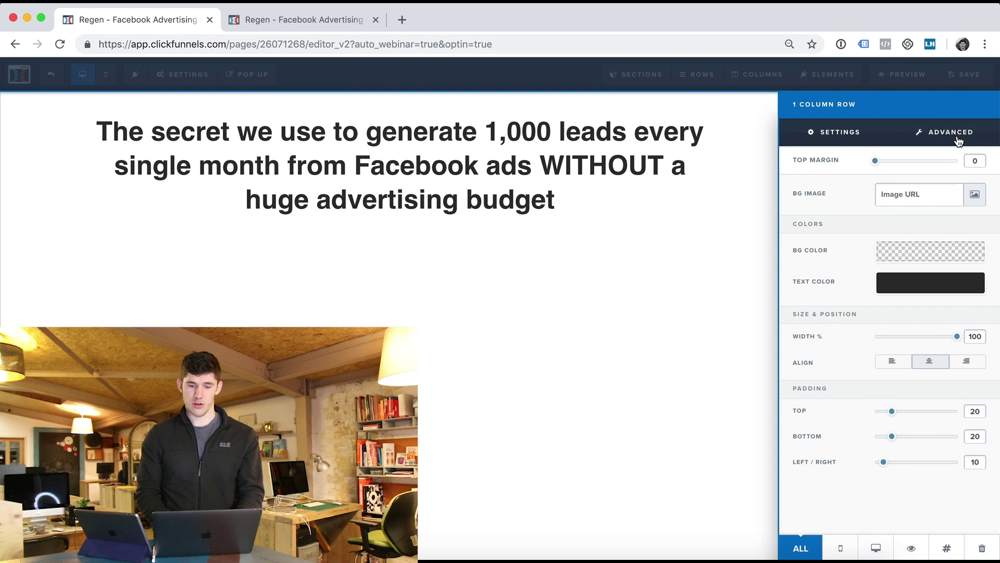
left_click(959, 139)
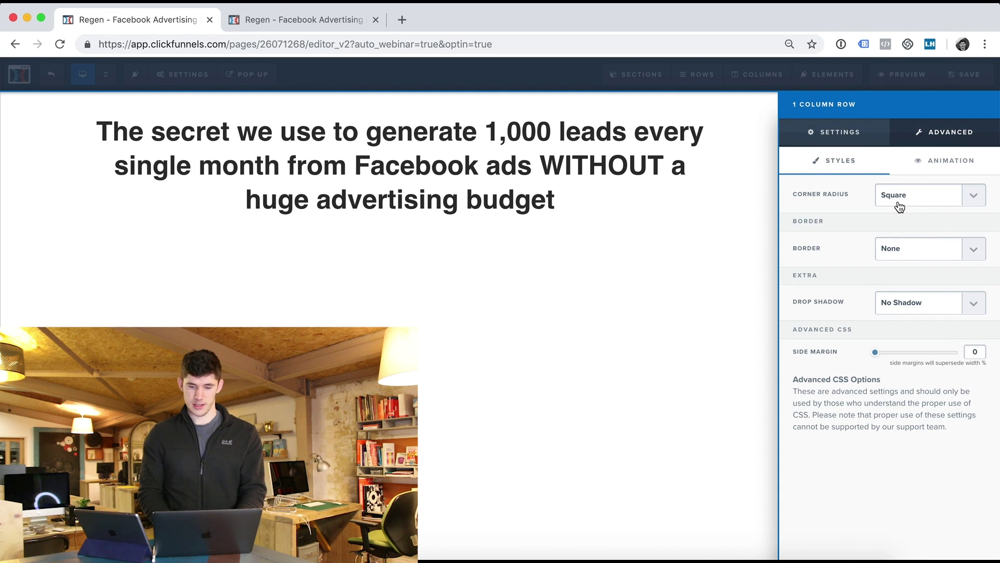
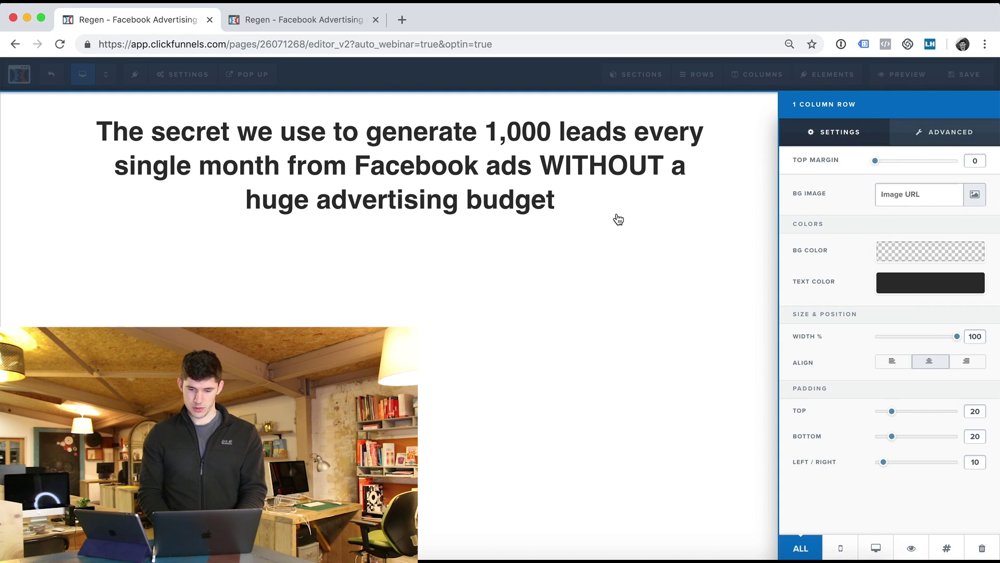
left_click(515, 198)
left_click(722, 256)
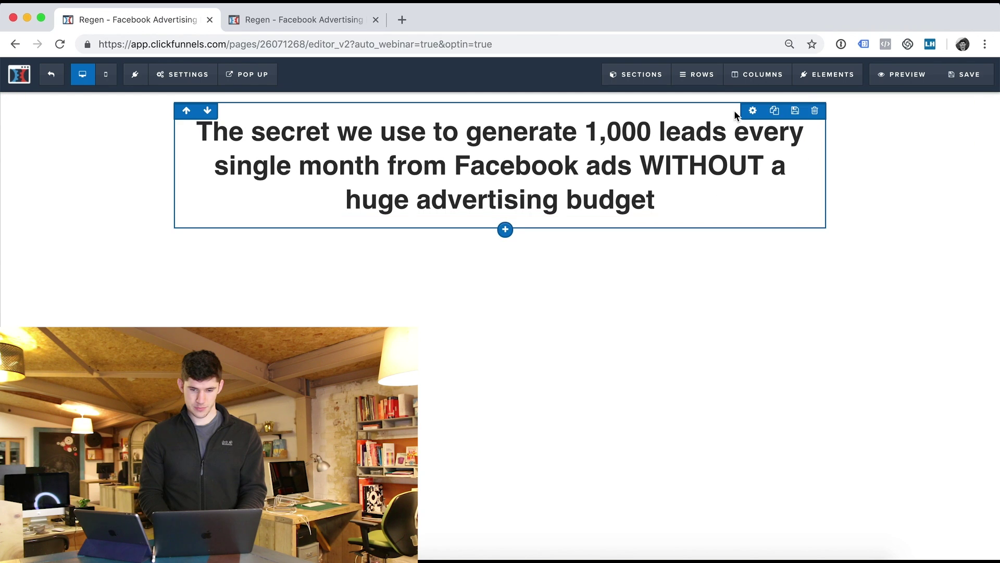
- Set the headline's text transform to Capitalize
left_click(758, 131)
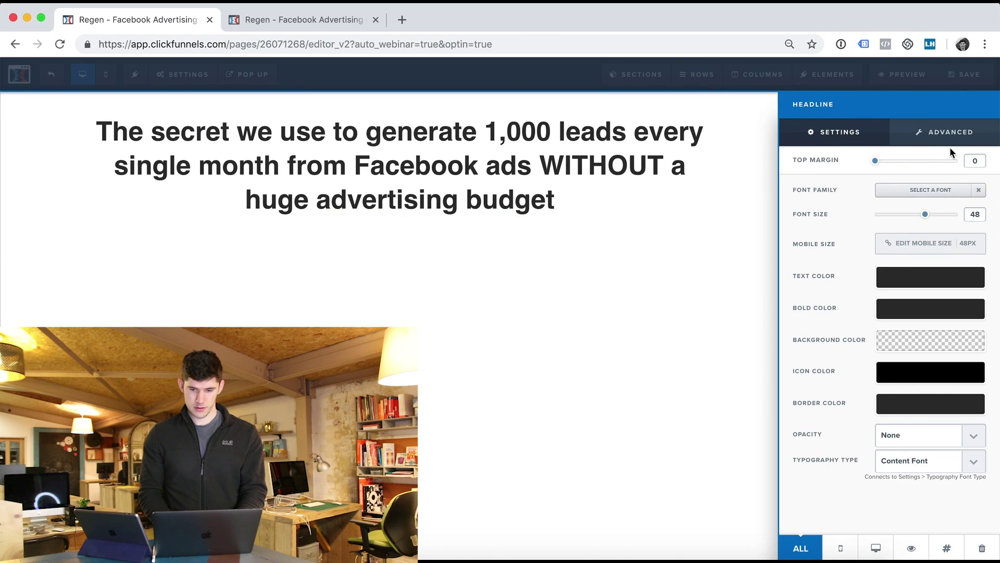
left_click(952, 137)
left_click(907, 226)
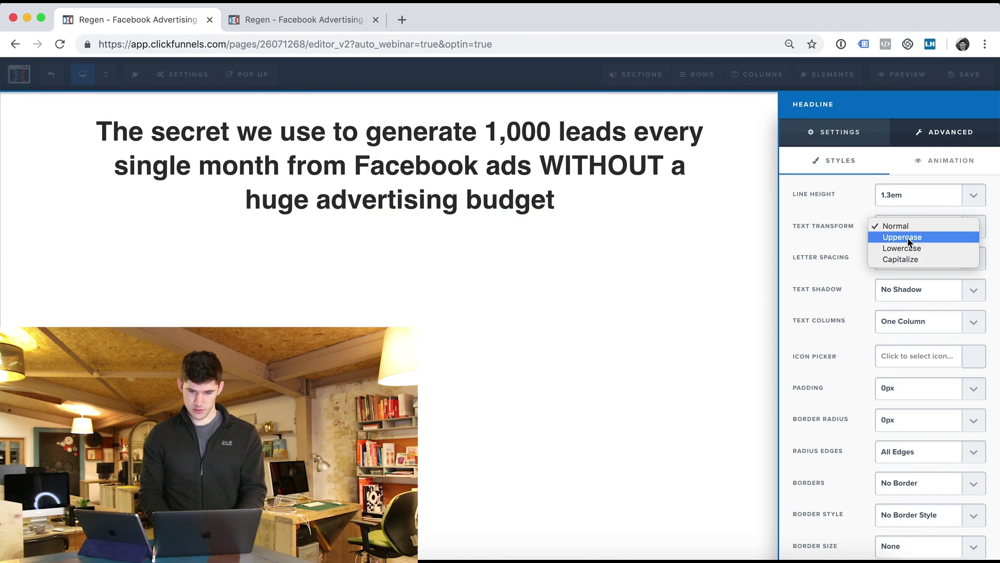
left_click(896, 259)
left_click(599, 258)
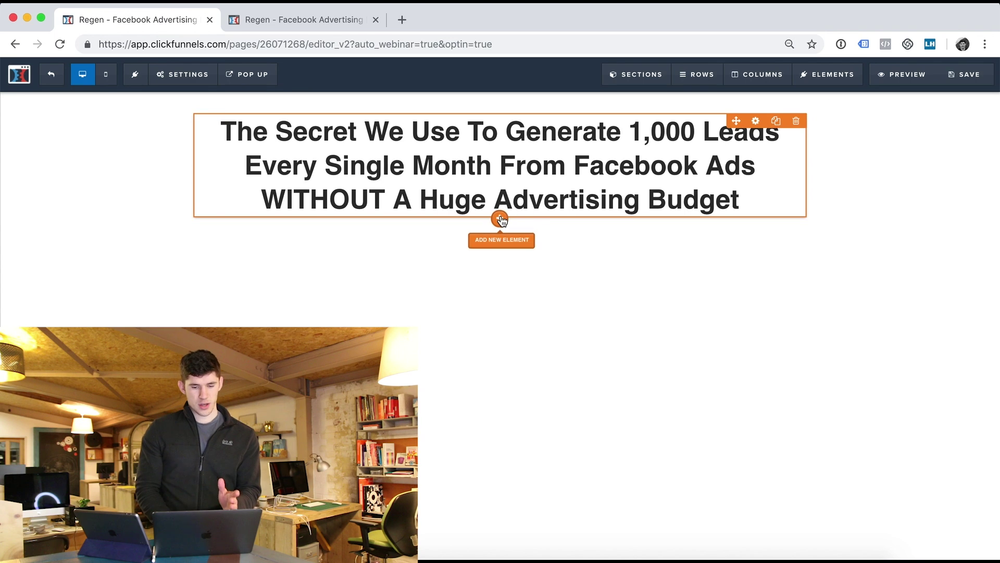
- Add a sub-headline element to the headline's row and move it above the headline
left_click(501, 218)
left_click(524, 230)
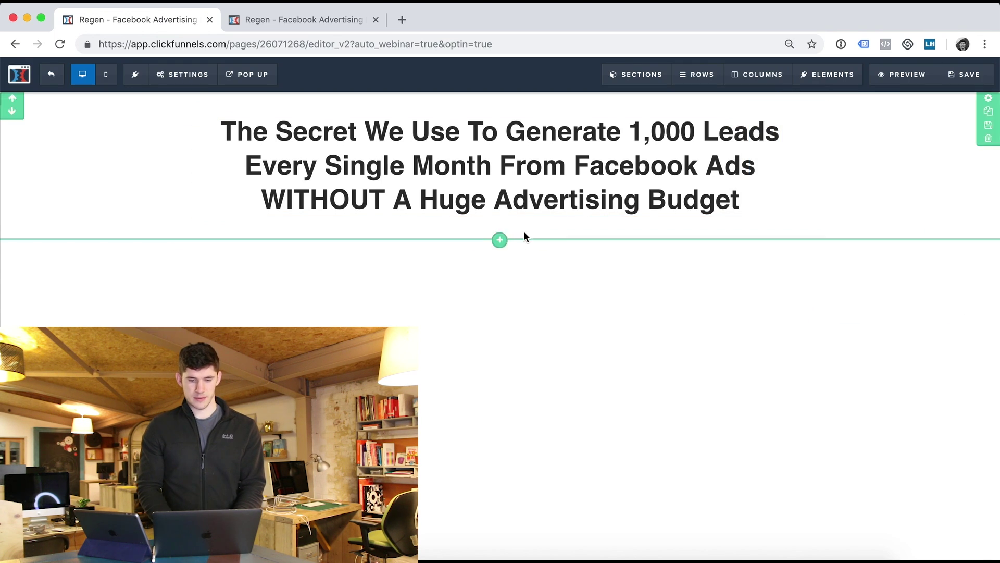
left_click(501, 217)
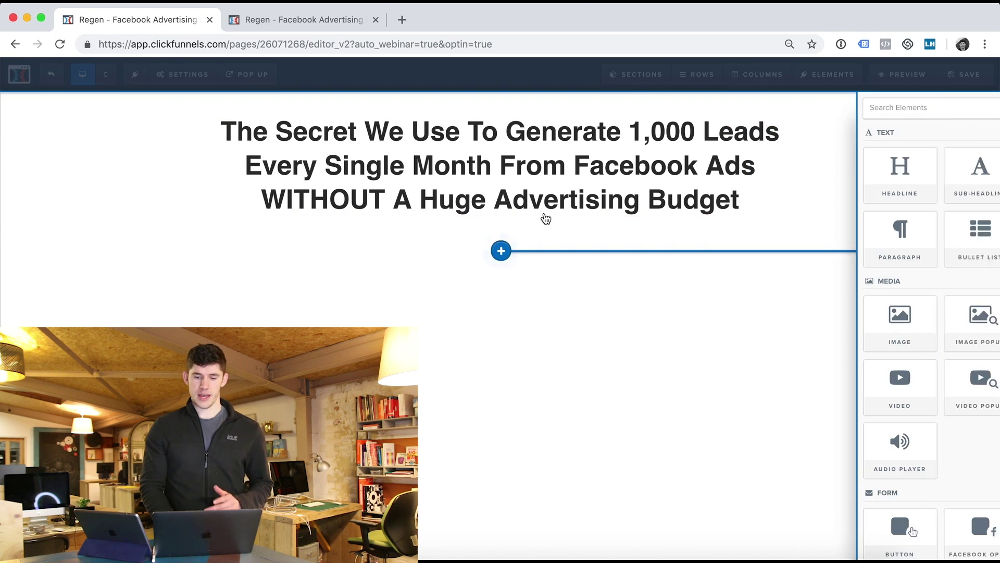
left_click(876, 172)
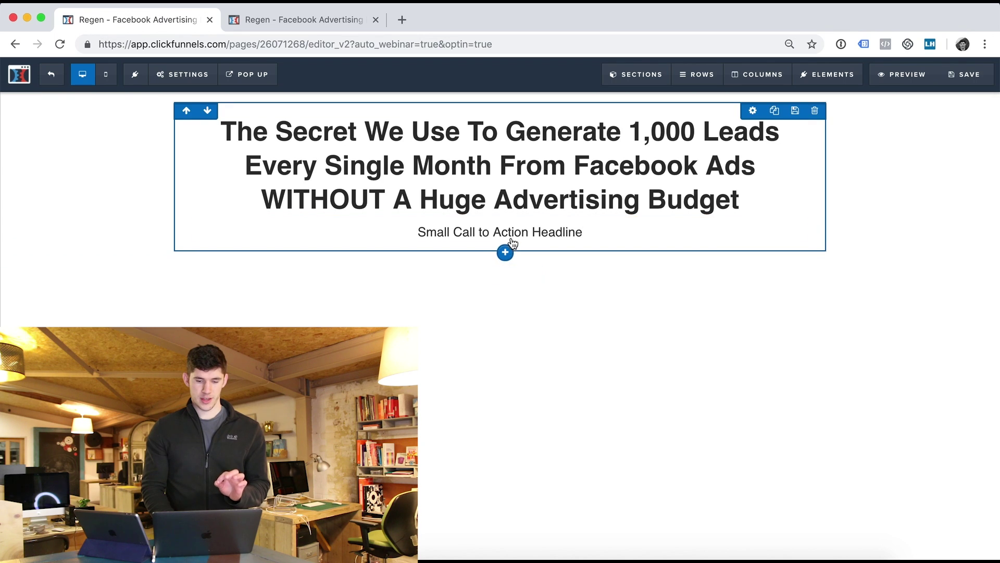
left_click_drag(525, 237, 502, 132)
- Replace the sub-headline's placeholder text with the presenter's full name followed by "presents..."
double_click(500, 129)
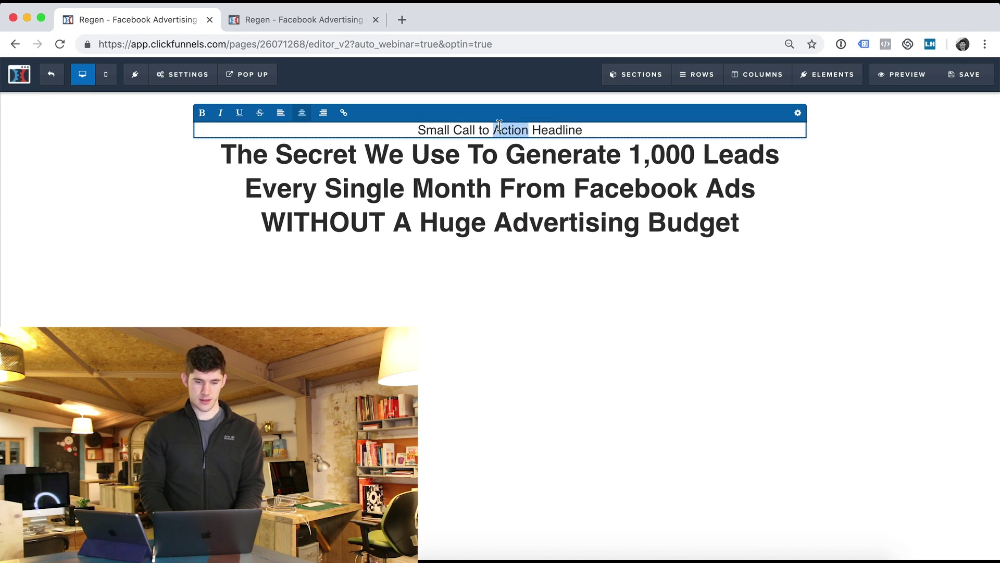
key("ctrl+a")
type("Gavin Bel")
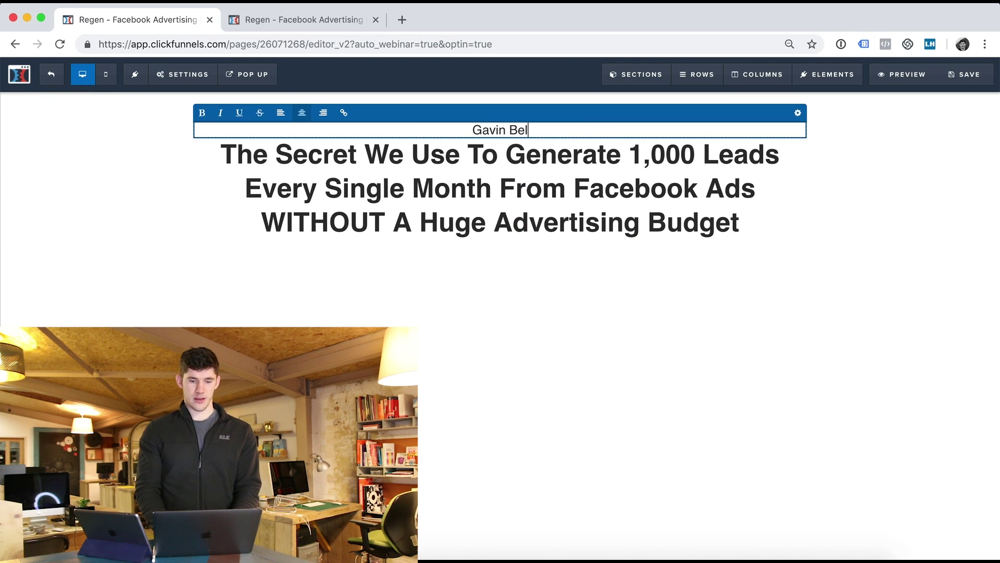
type("l presents...")
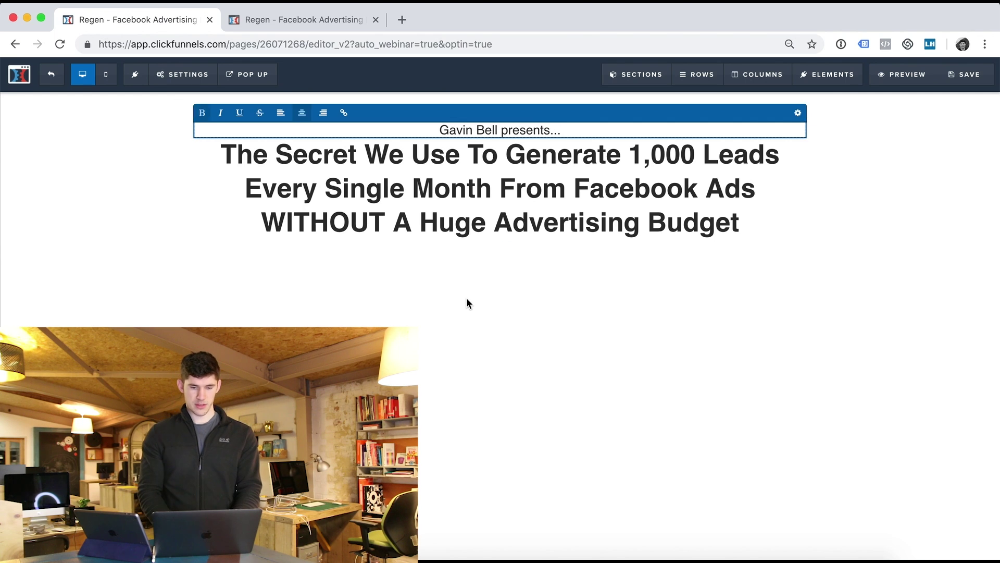
left_click(468, 300)
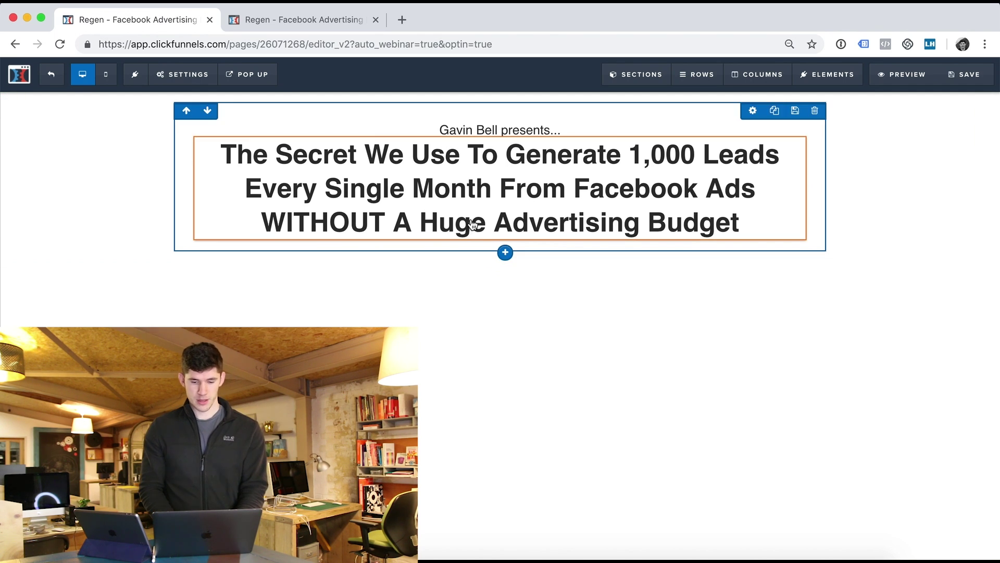
- Add a two-column row beneath the row that holds the headline
left_click(505, 252)
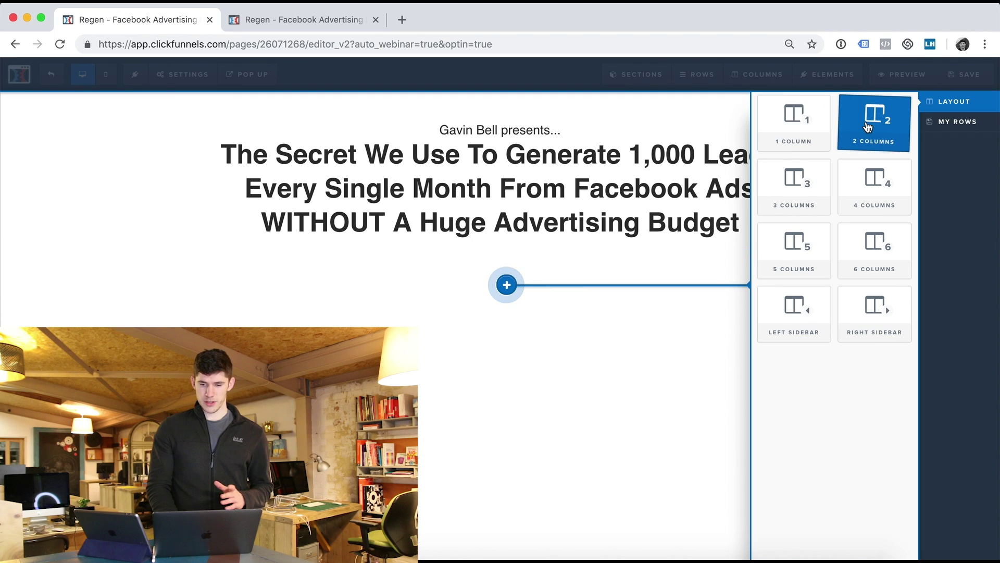
left_click(868, 125)
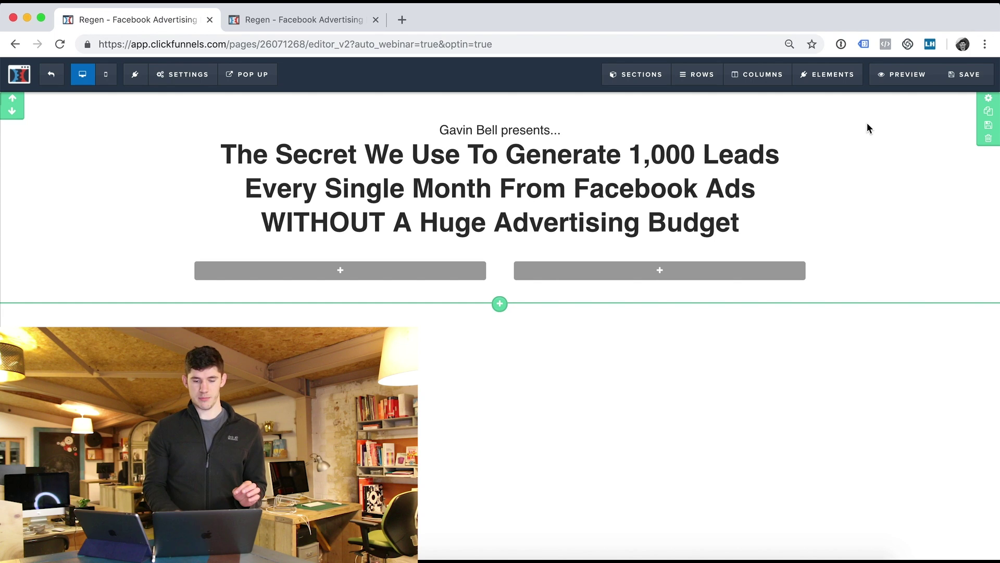
- Add an image element to the left column of the new two-column row
left_click(333, 271)
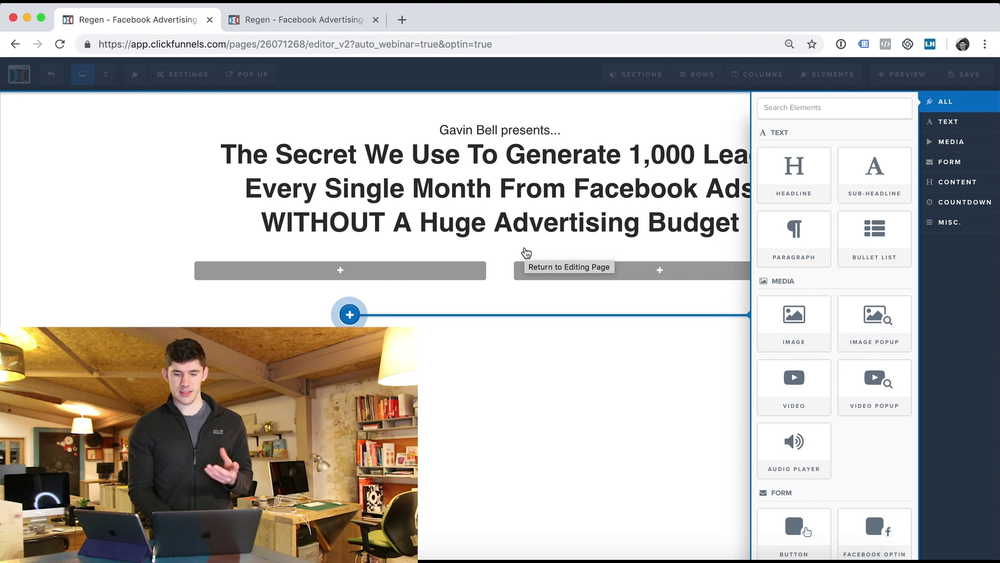
left_click_drag(808, 378, 811, 374)
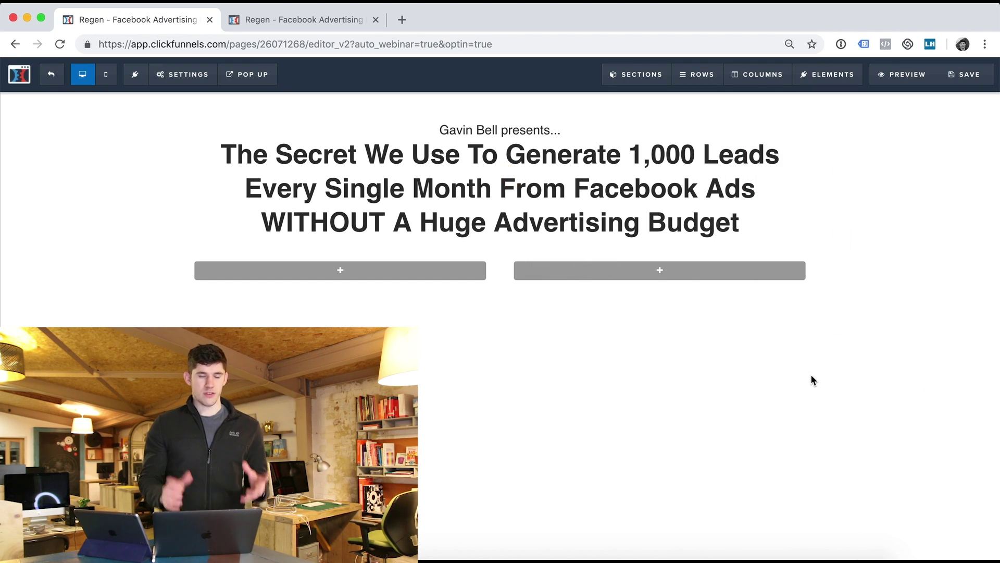
left_click(357, 277)
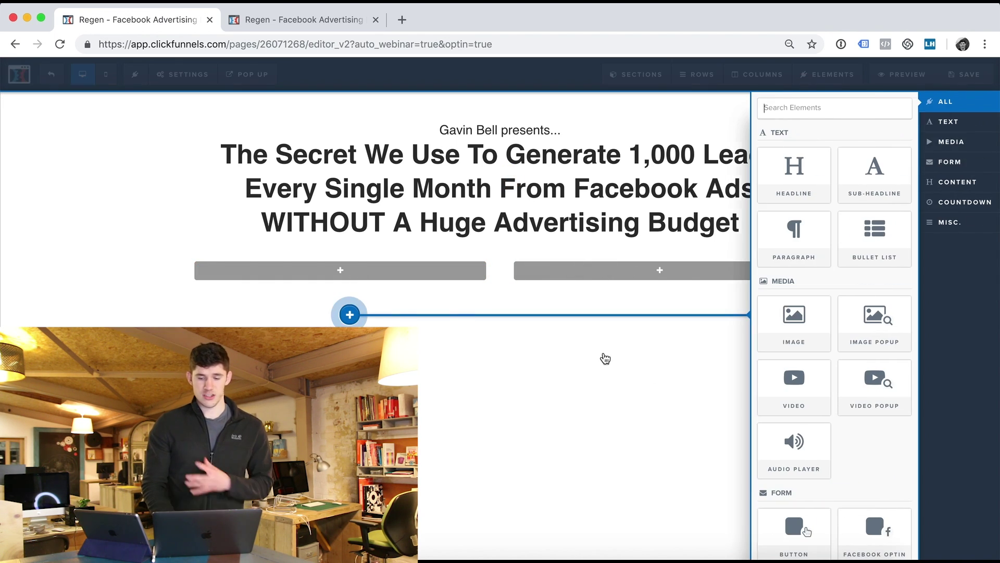
left_click(792, 321)
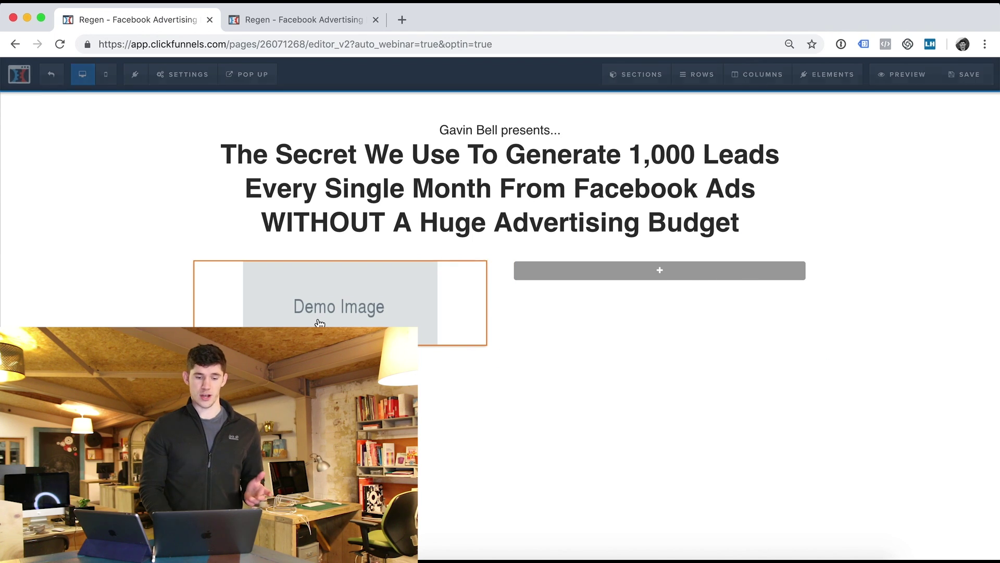
left_click(319, 314)
left_click(602, 358)
- Add a video element to the empty right column of the two-column row
left_click(640, 271)
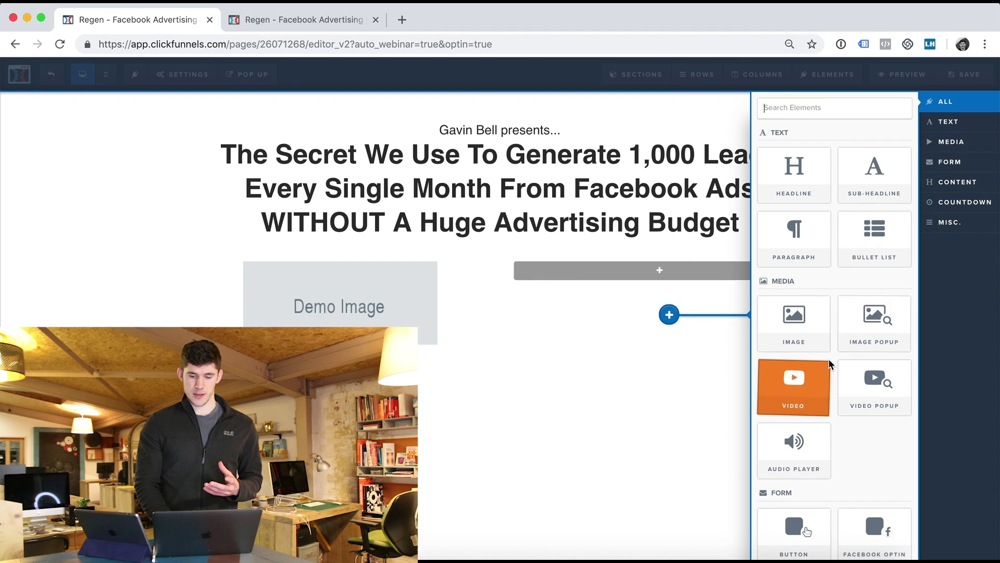
left_click(813, 373)
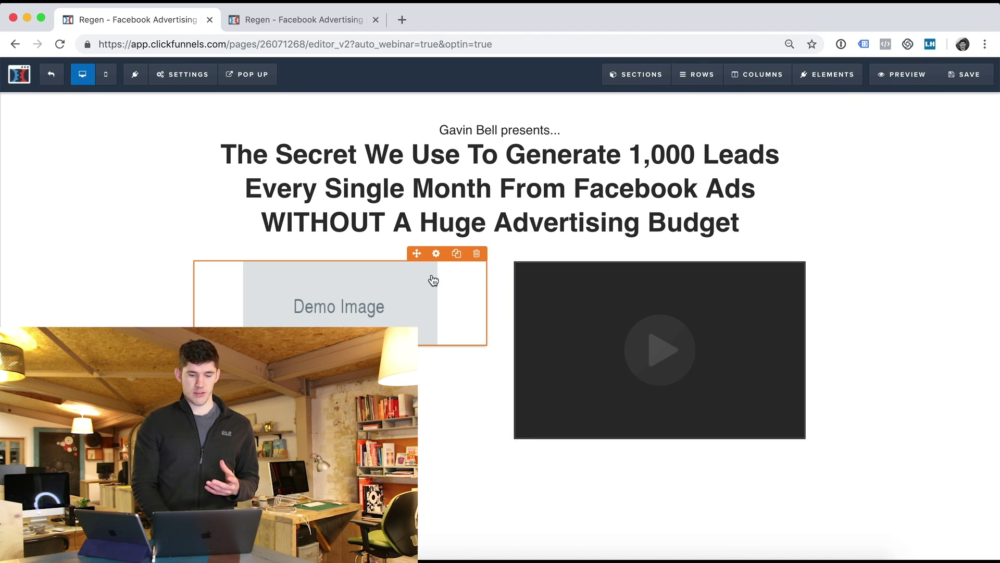
- Delete the demo image from the left column and move the video element into its place
left_click(479, 252)
key("Return")
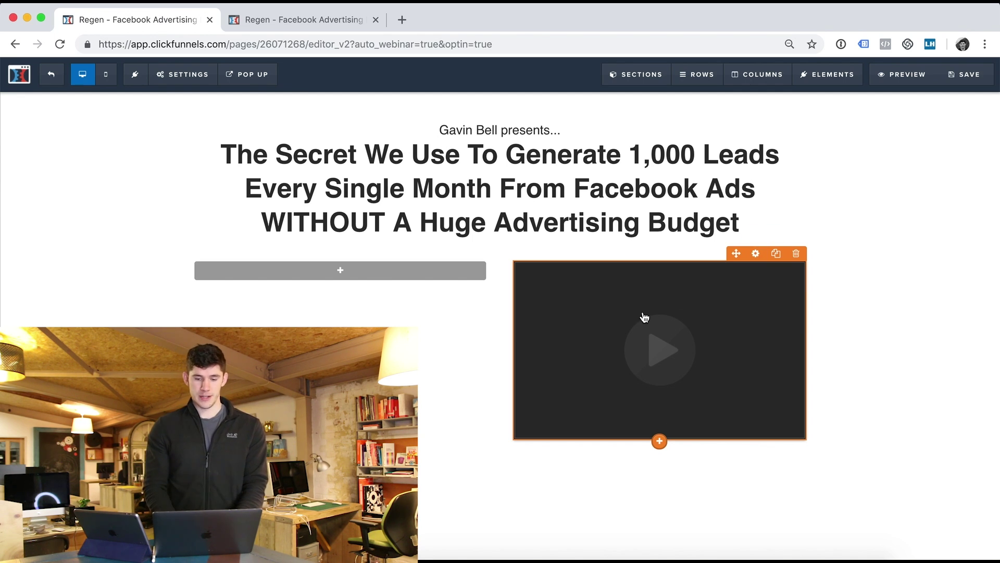
left_click_drag(644, 318, 286, 274)
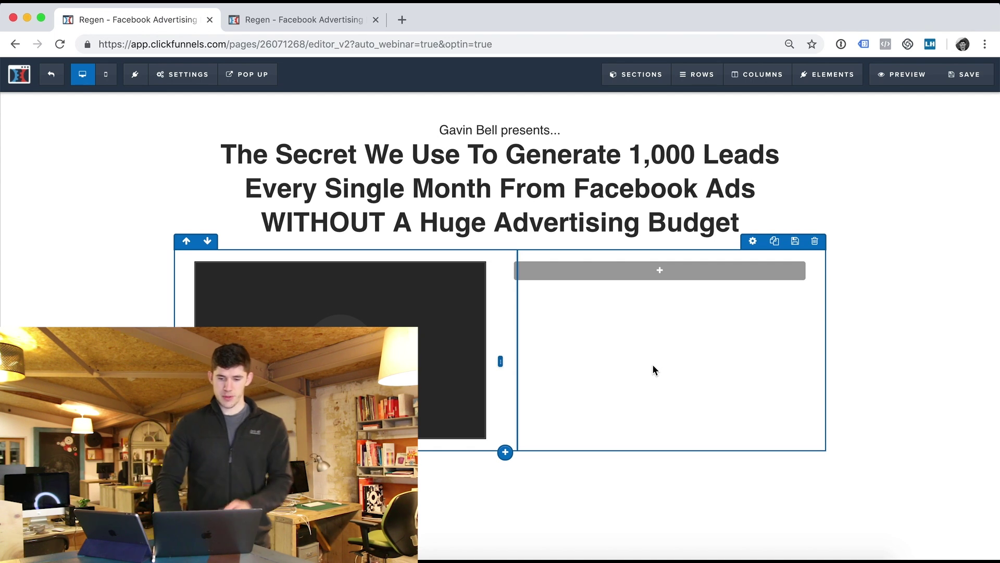
- Add a button element to the empty right column beside the video
left_click(659, 270)
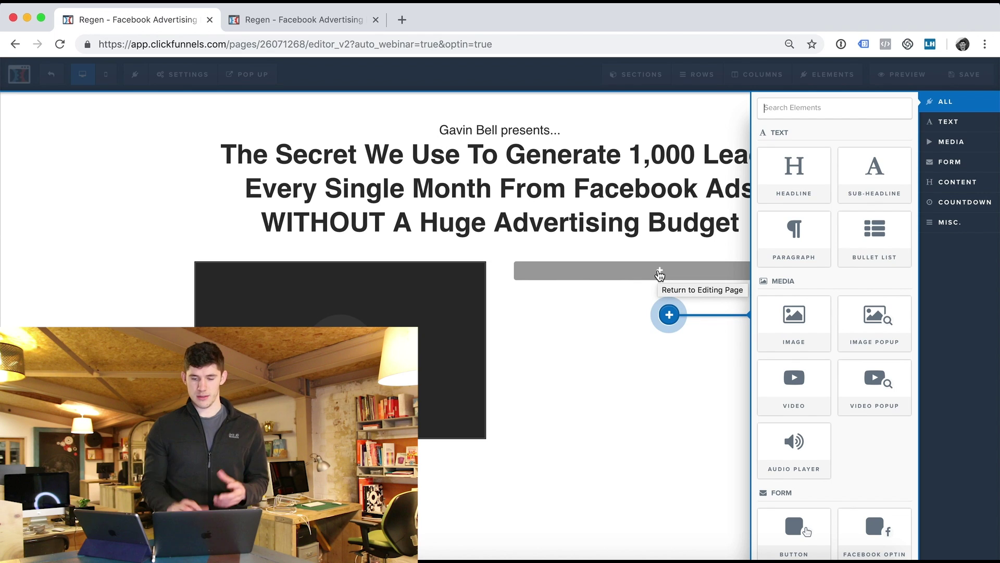
scroll(826, 407, "down", 2)
scroll(825, 407, "down", 3)
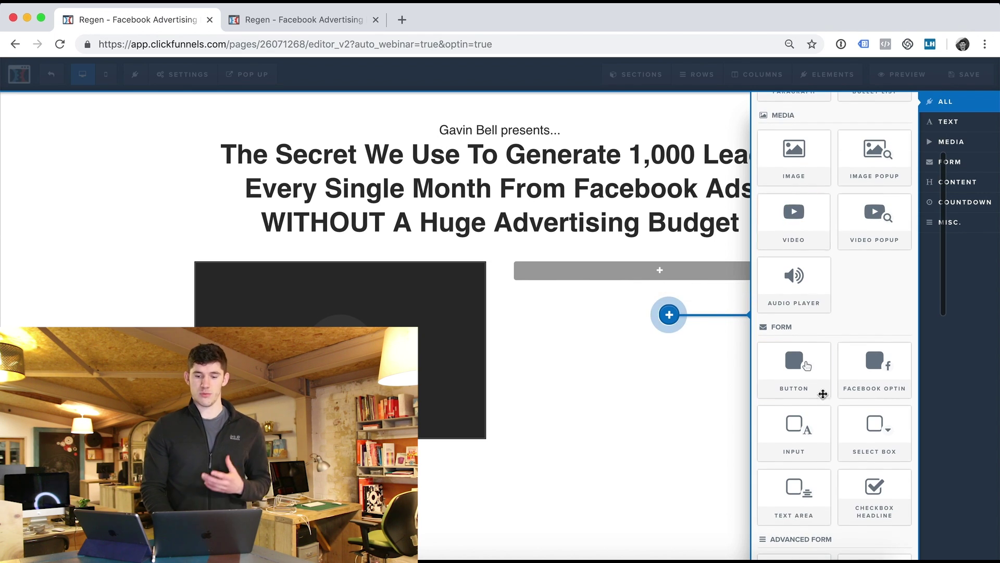
left_click(809, 373)
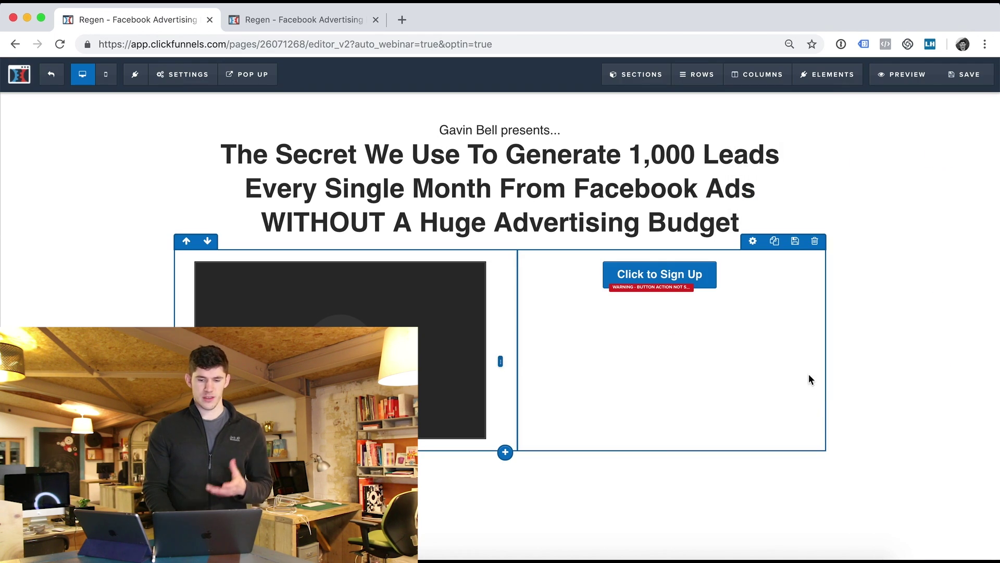
- Set the sign-up button's background color to the green conversion color
left_click(672, 285)
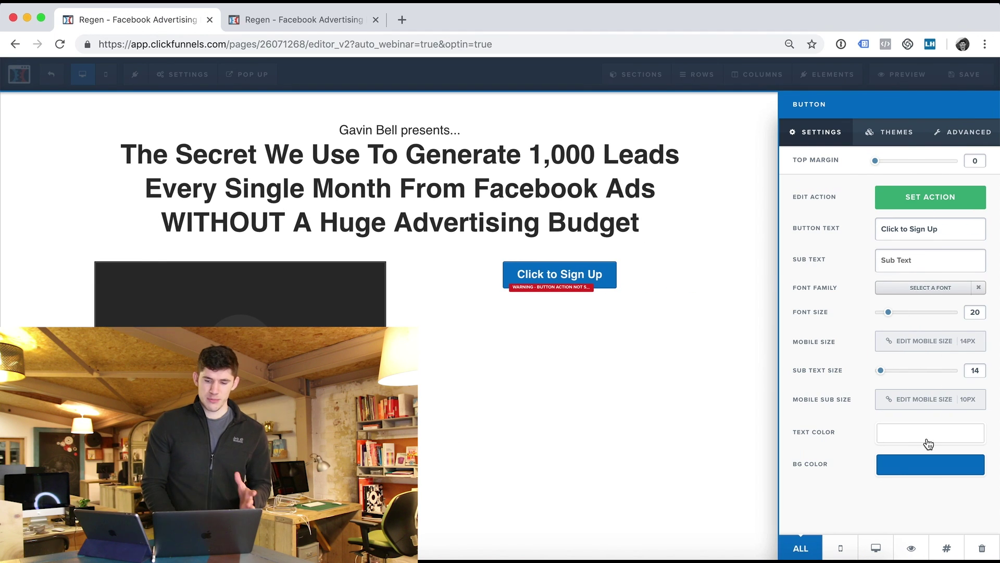
left_click(901, 462)
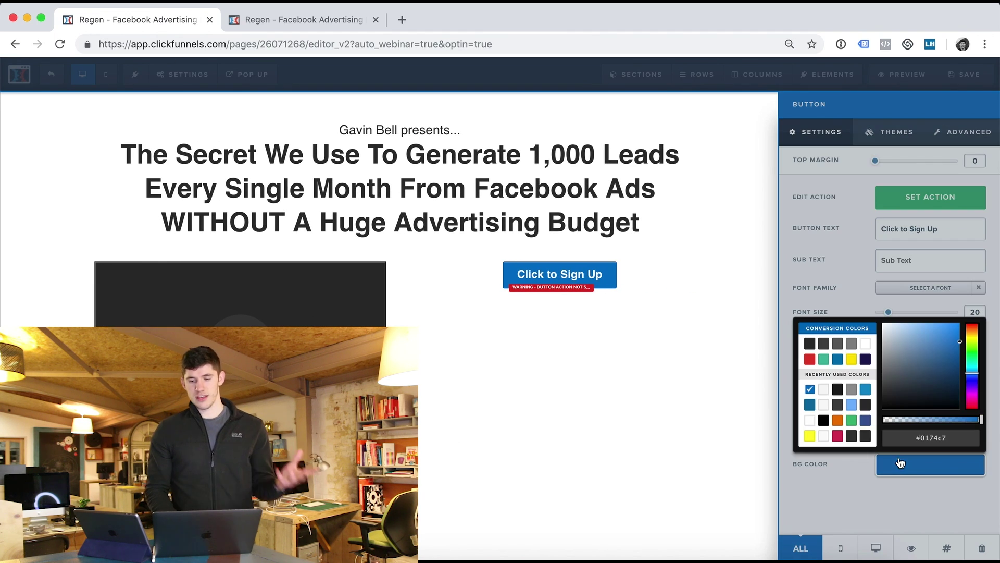
left_click(822, 359)
left_click(632, 288)
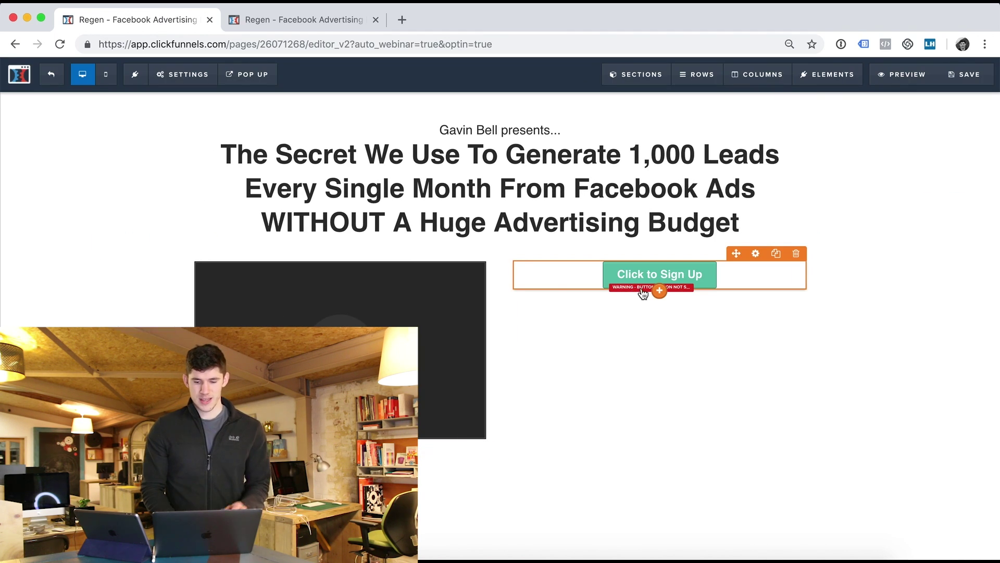
- Set the sign-up button's width to Fill Width in its advanced styles
left_click(643, 291)
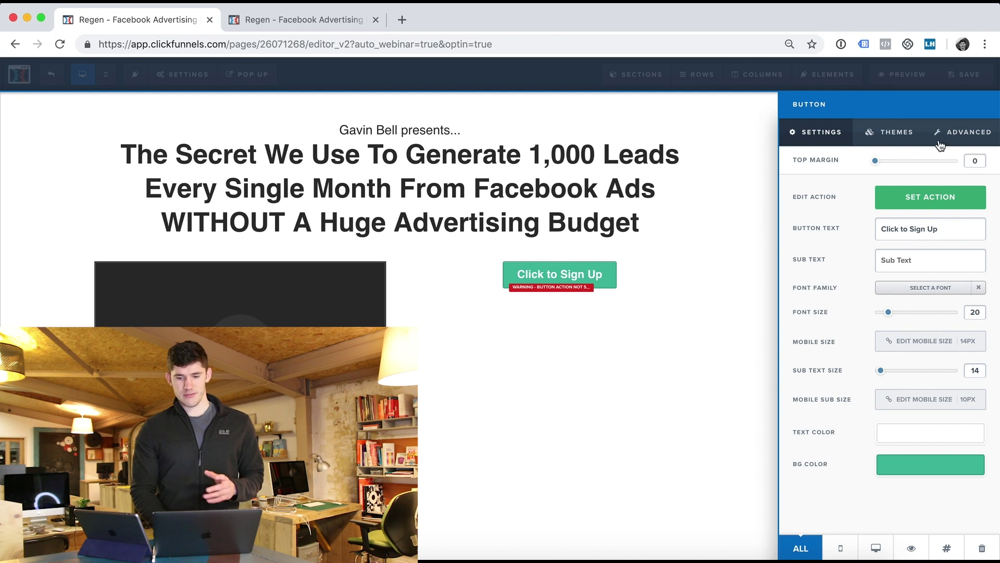
left_click(955, 133)
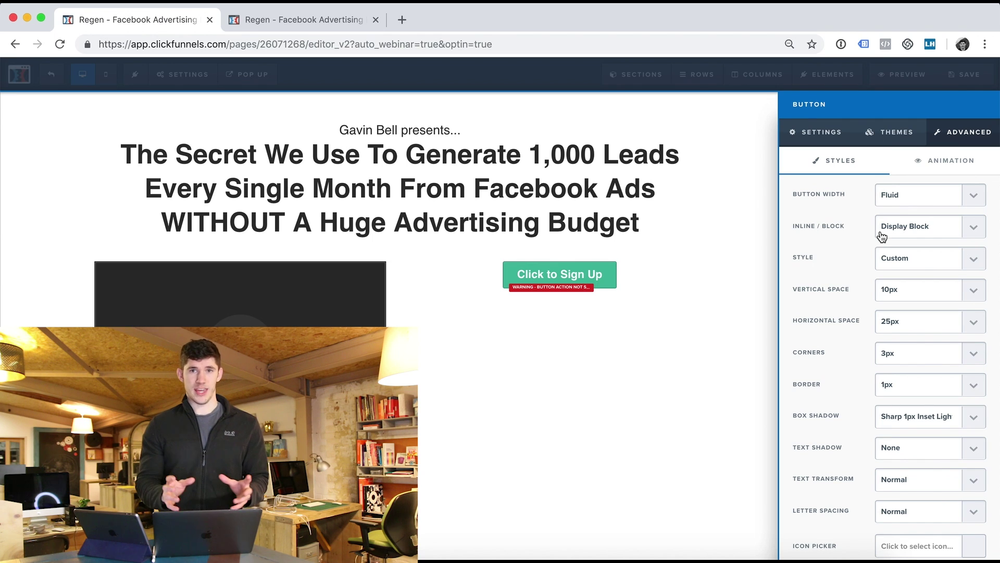
left_click(915, 229)
left_click(904, 193)
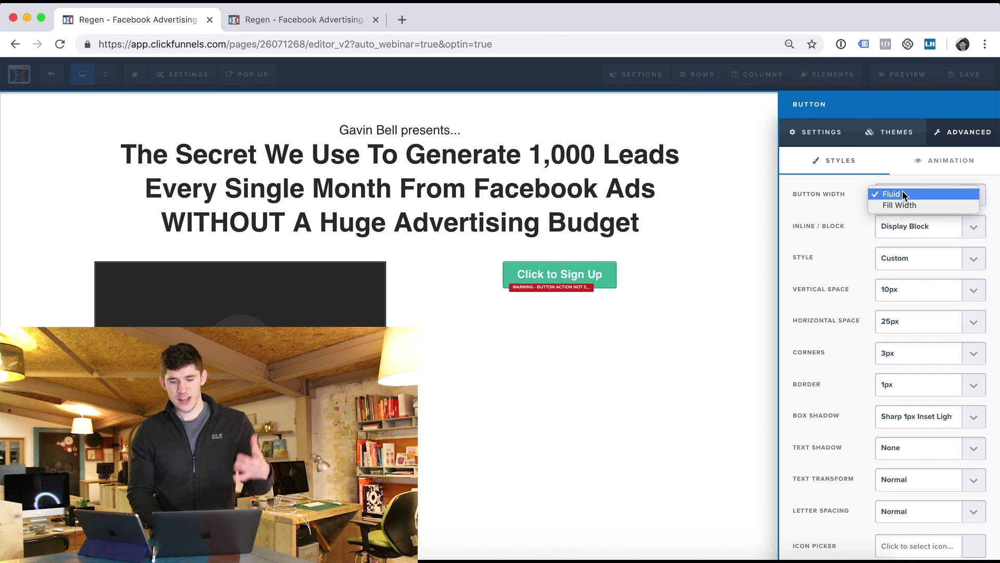
left_click(899, 204)
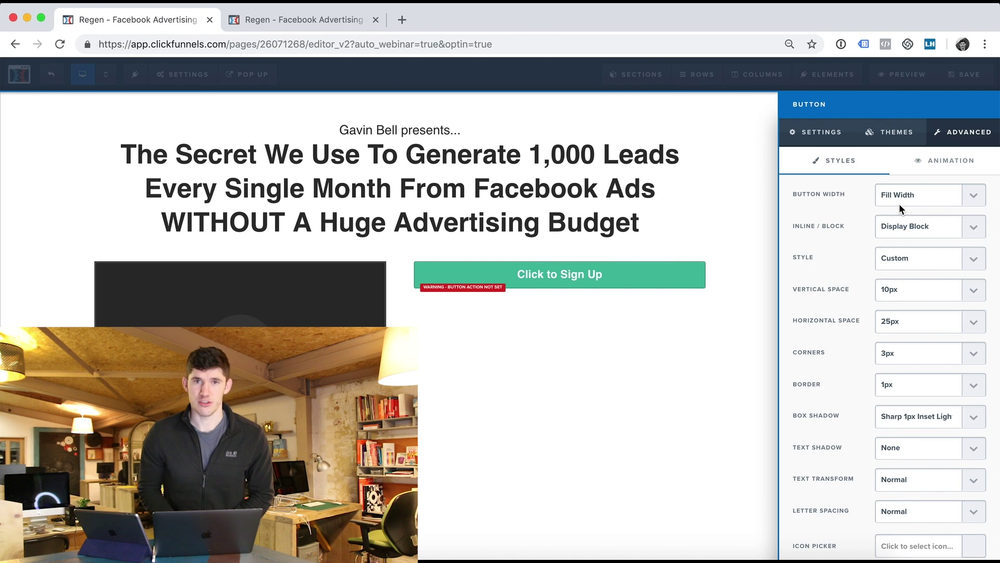
- Change the button text to "Yes, I want more leads!" and close the button's settings
left_click(830, 145)
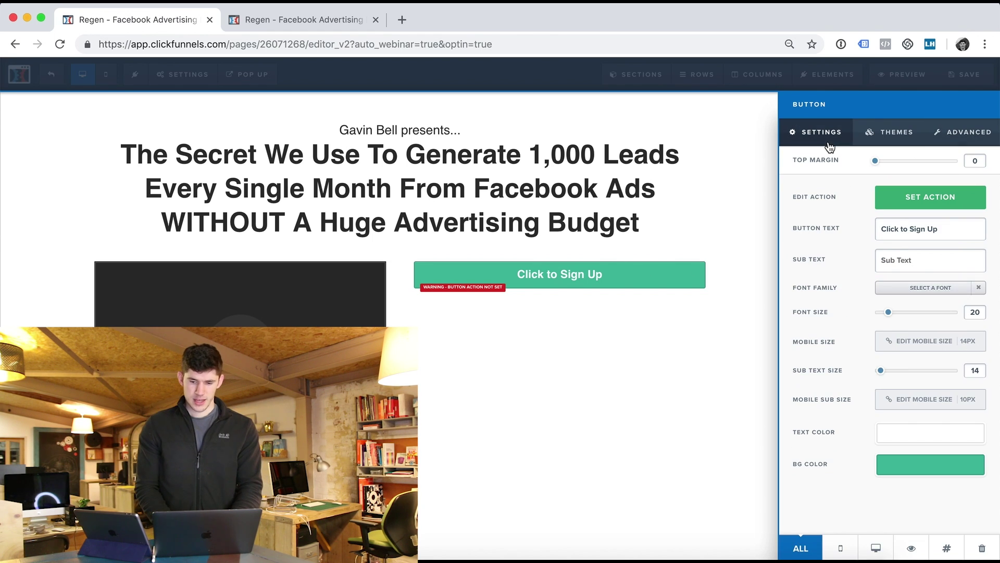
triple_click(930, 229)
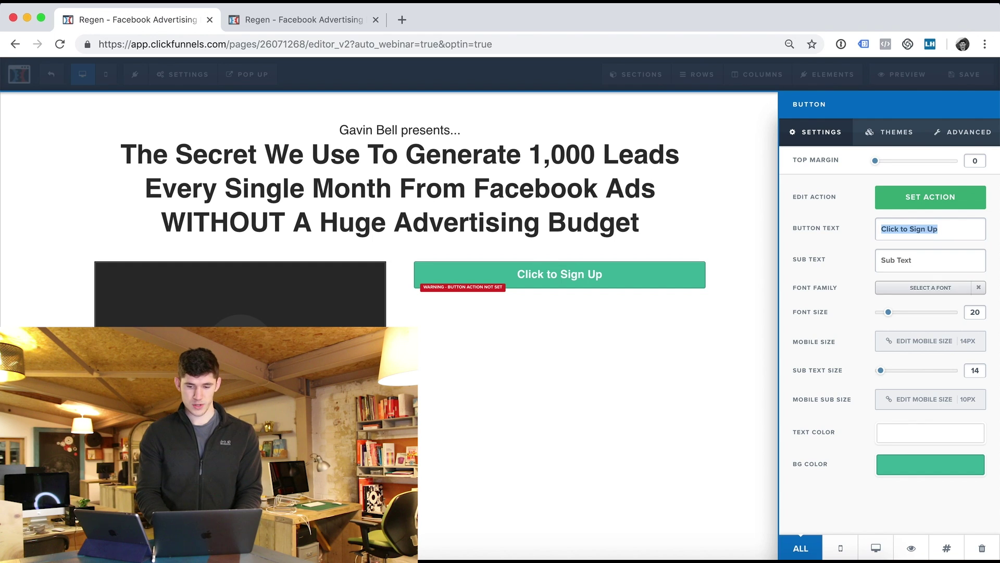
type("Yes, I wan")
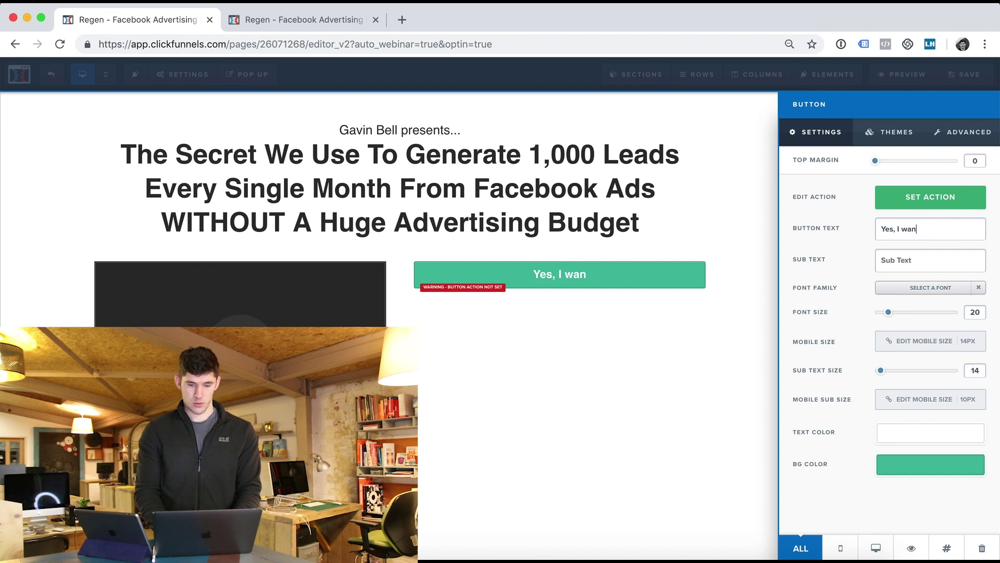
type("t more leads!")
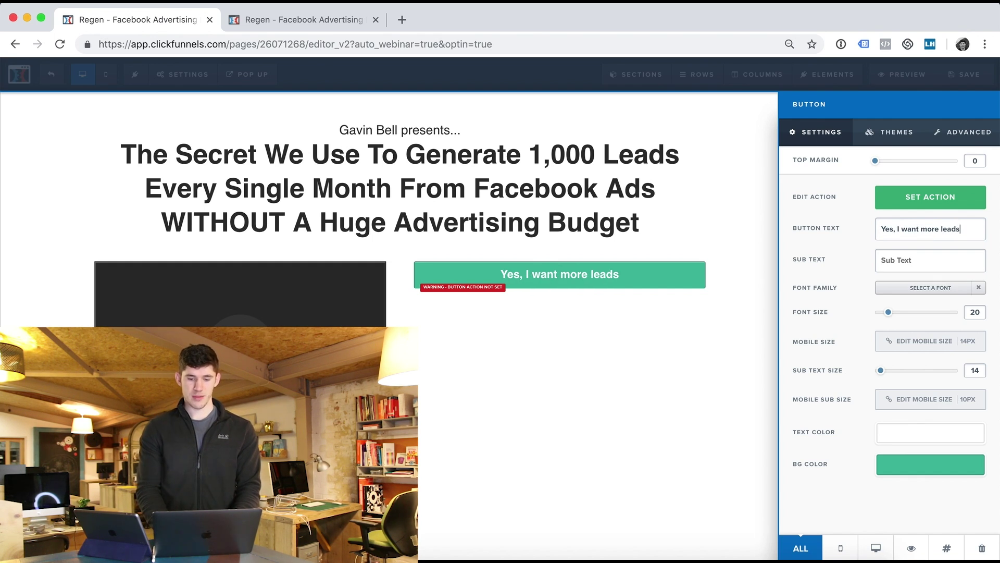
left_click(609, 303)
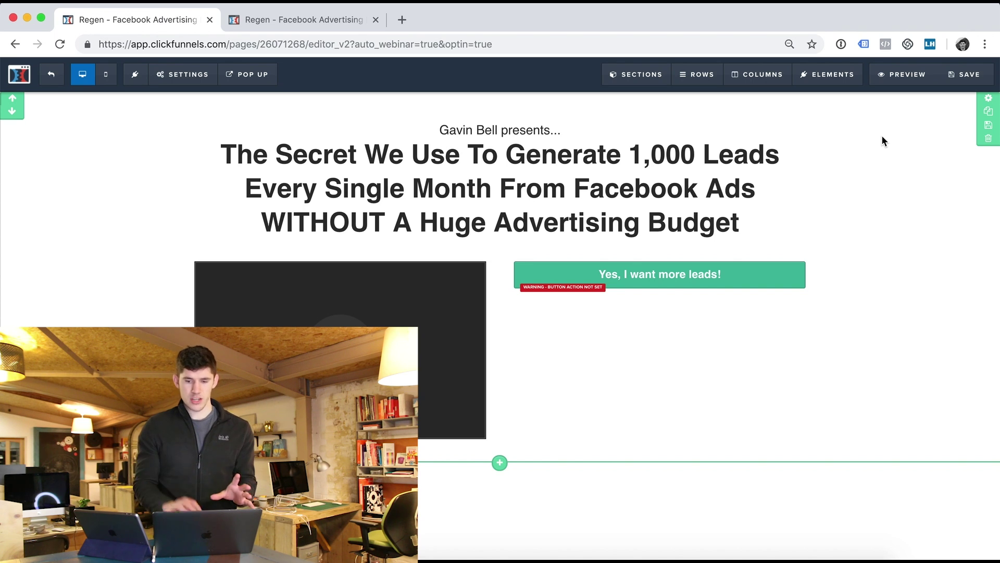
- Preview the page, look through the Facebook Advertising Blueprint landing page with its trust logos and author section, and return to the page editor
left_click(906, 76)
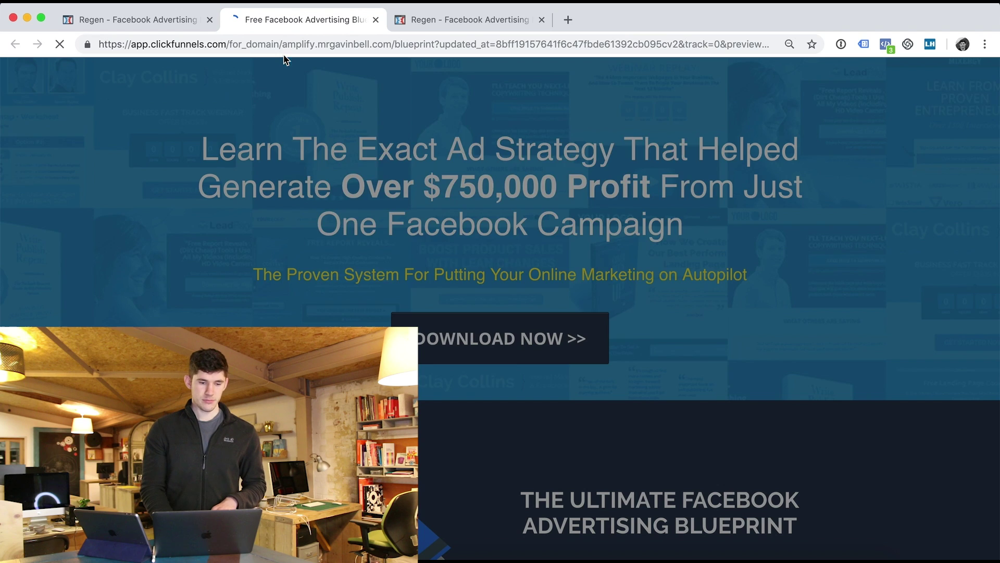
left_click(699, 115)
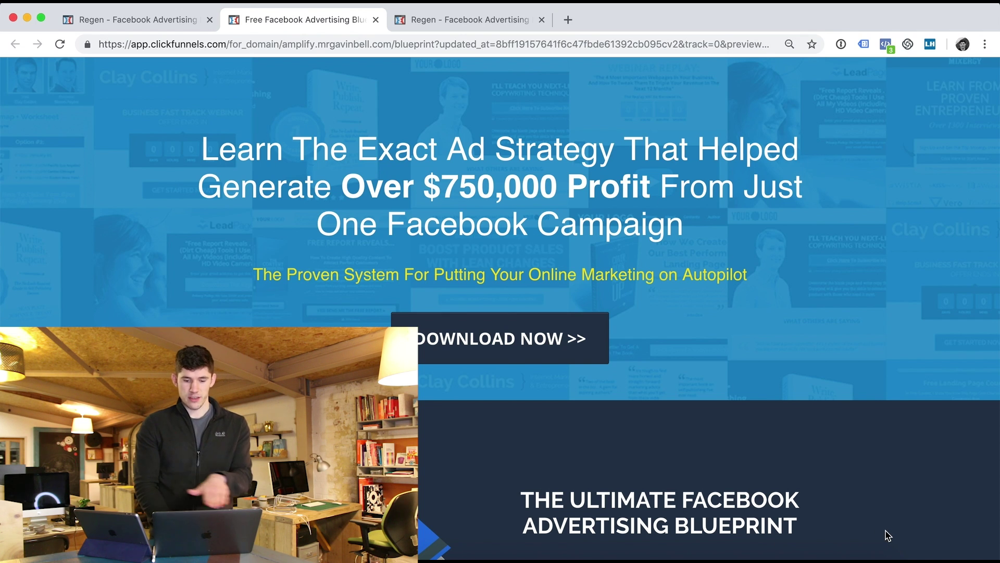
scroll(888, 536, "down", 8)
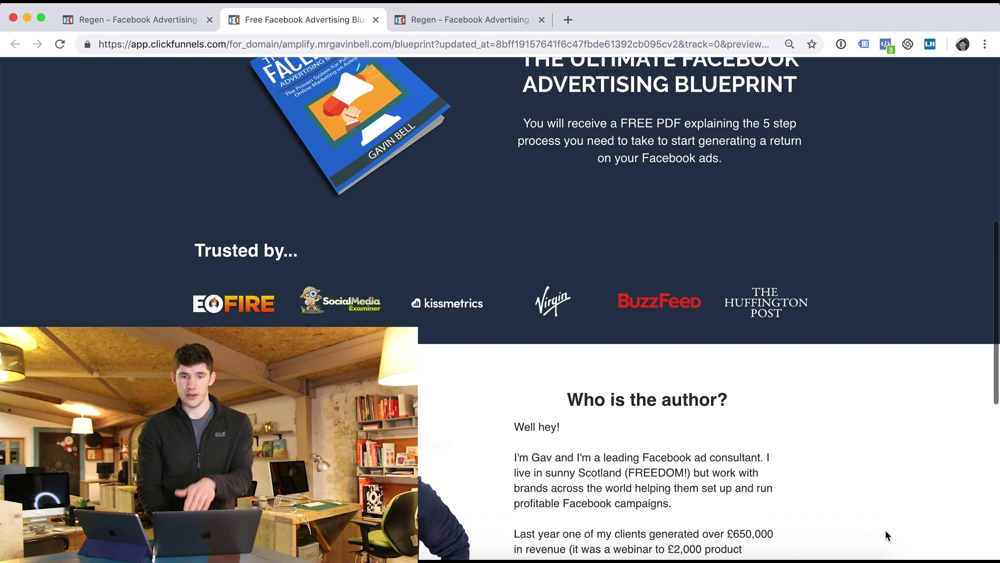
scroll(888, 535, "up", 8)
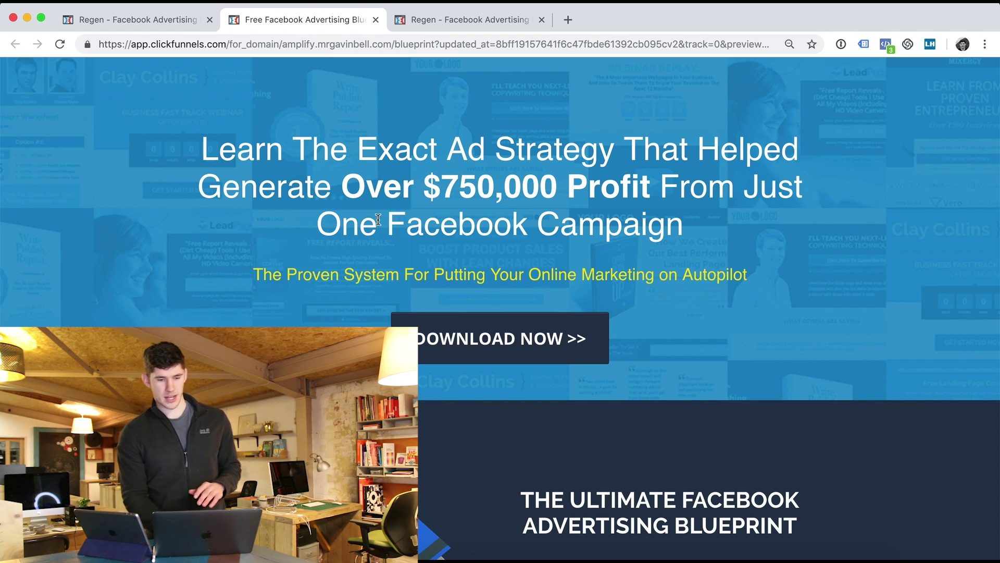
left_click(132, 20)
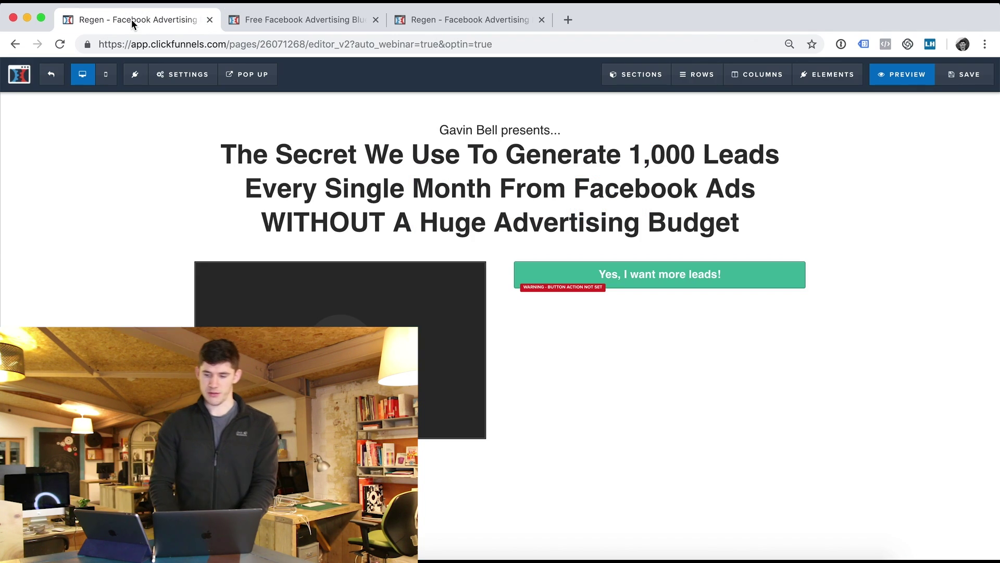
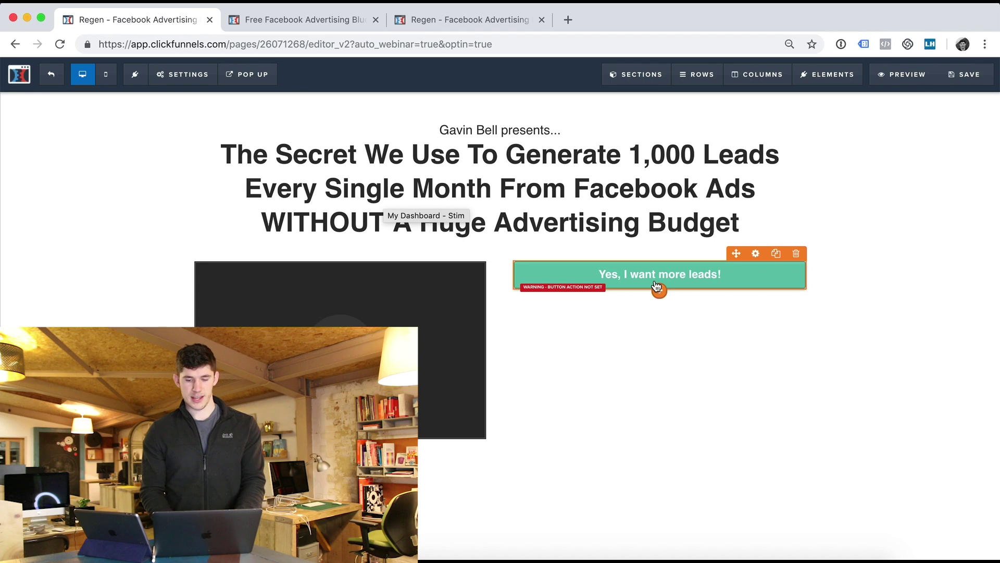
- Add a bullet list element to the right column and move it above the green button
left_click(660, 292)
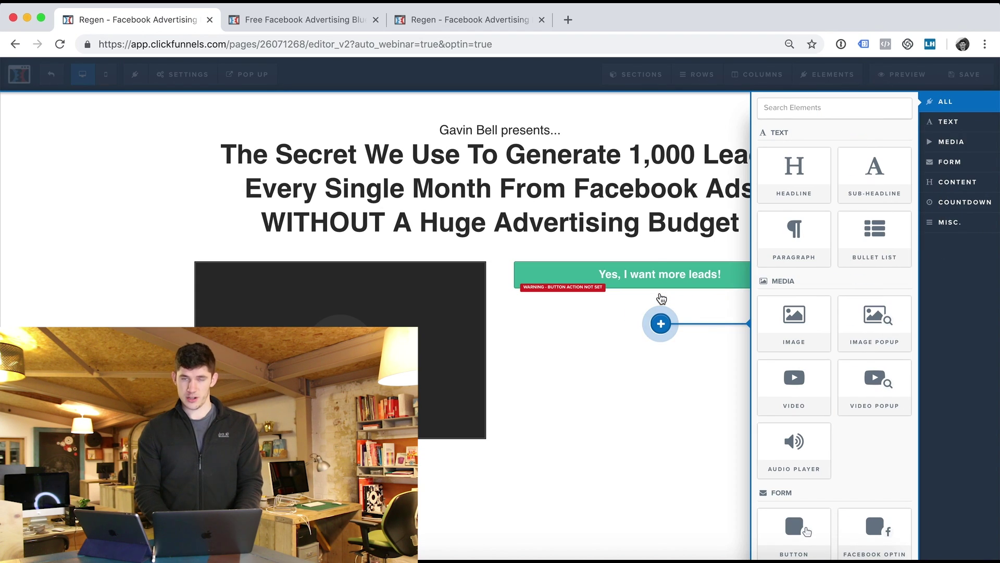
left_click(843, 256)
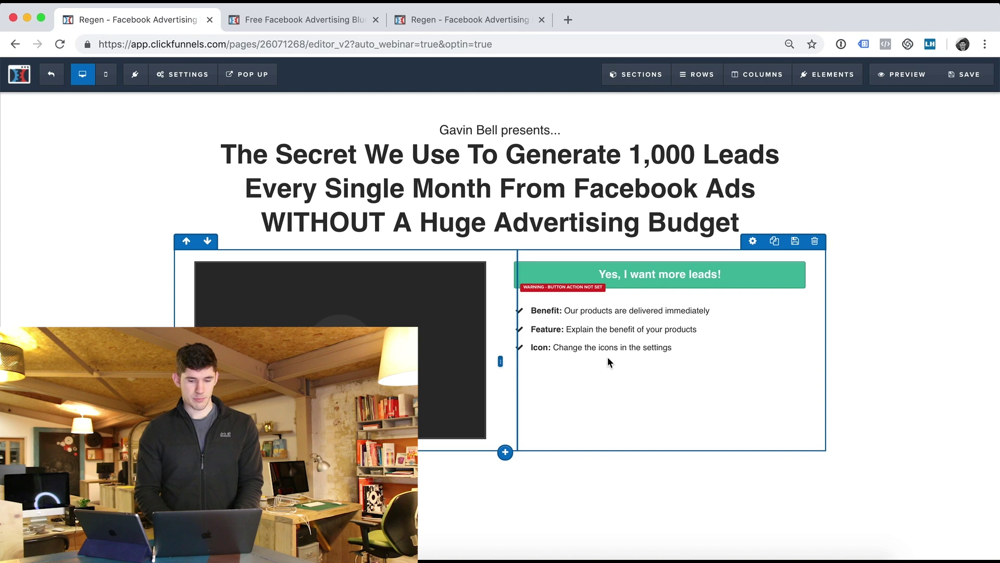
left_click_drag(594, 328, 589, 263)
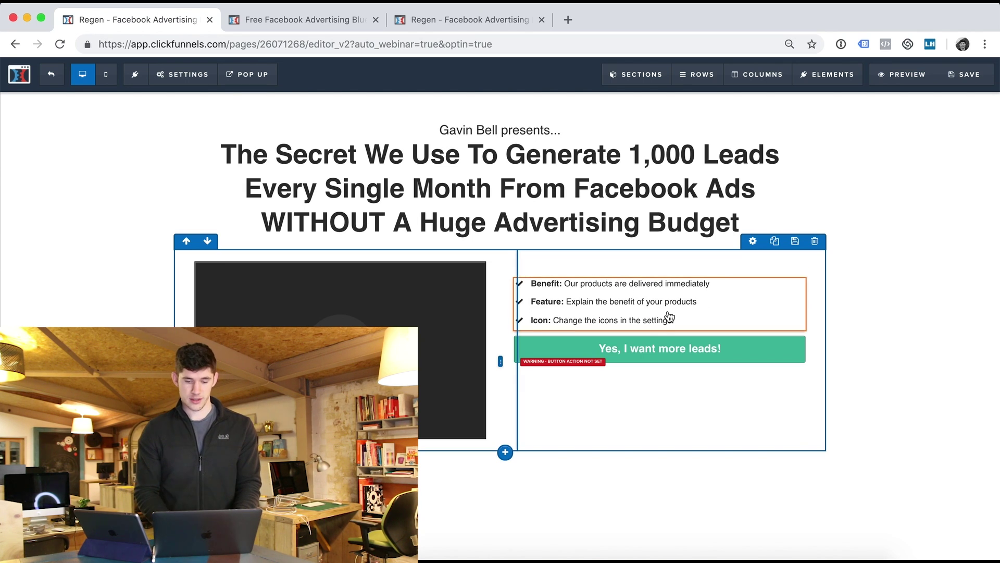
- Add a sub-headline element to the right column and move it above the bullet list
left_click(660, 331)
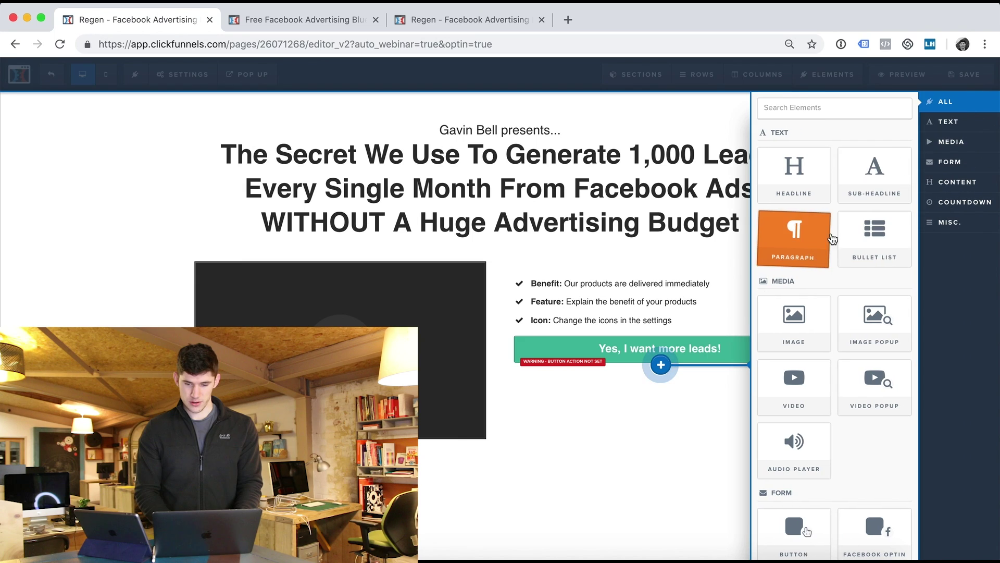
left_click(925, 178)
left_click_drag(627, 357, 632, 286)
- Replace the placeholder sub-headline text with "On this training, you'll learn:"
triple_click(619, 281)
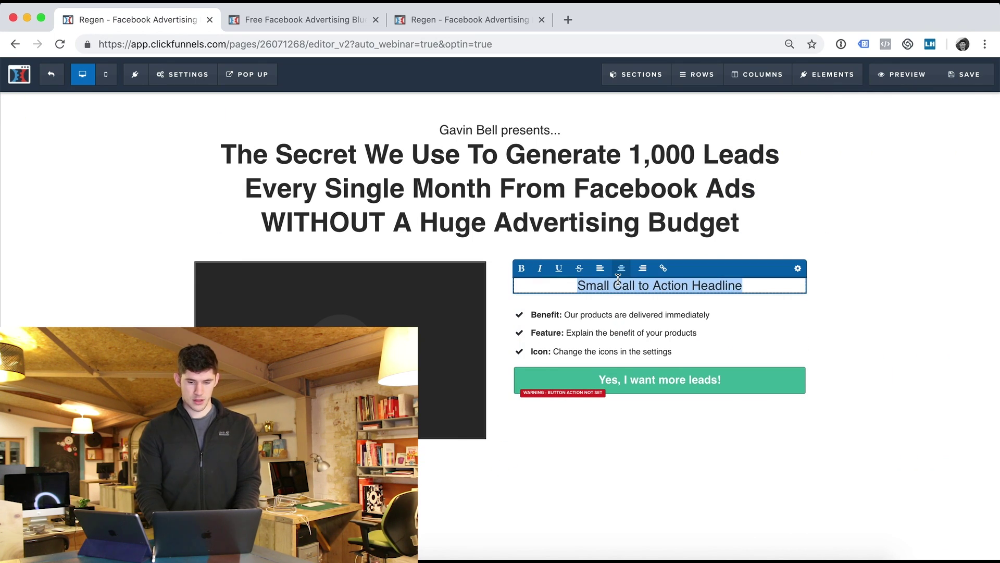
type("You'll learn")
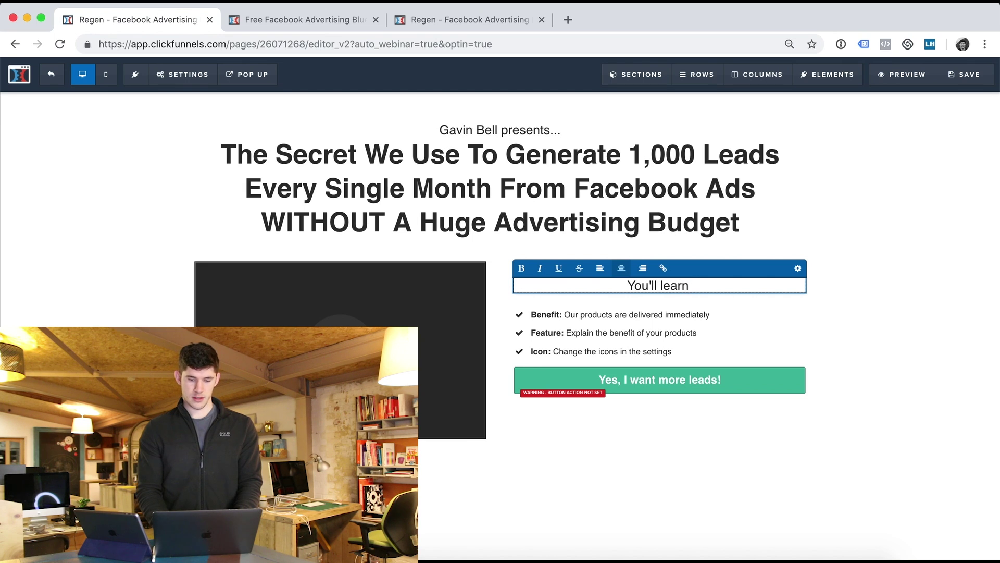
key("super+a")
type("On this trsain")
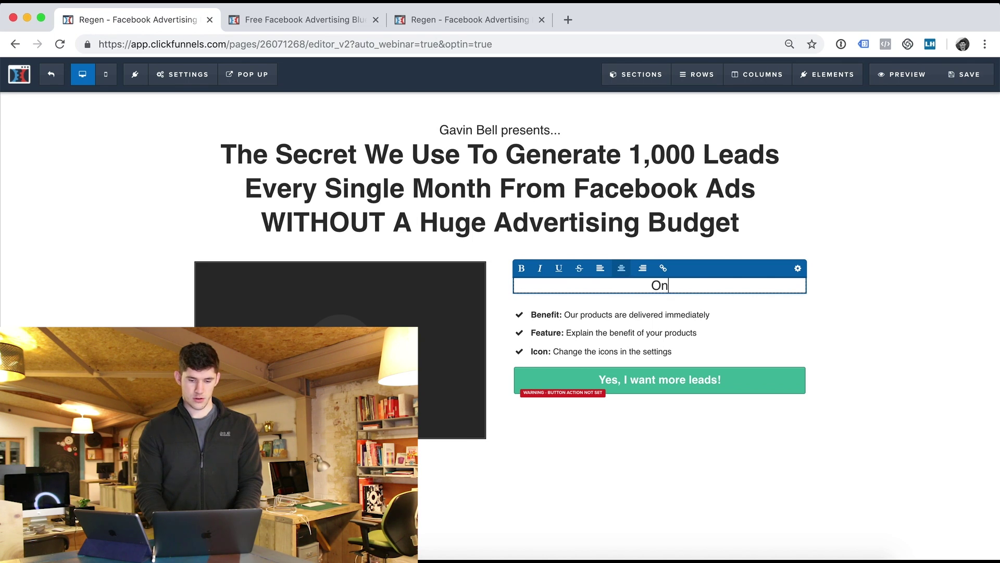
key("BackSpace")
key("BackSpace")
key("BackSpace")
key("BackSpace")
type("aining")
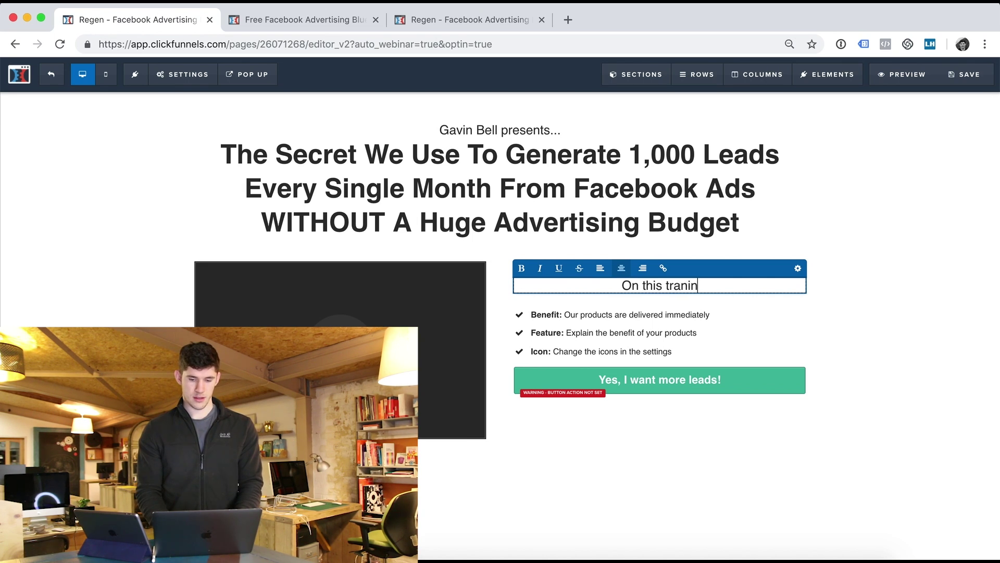
key("BackSpace")
key("BackSpace")
key("BackSpace")
key("BackSpace")
key("BackSpace")
type("ining,")
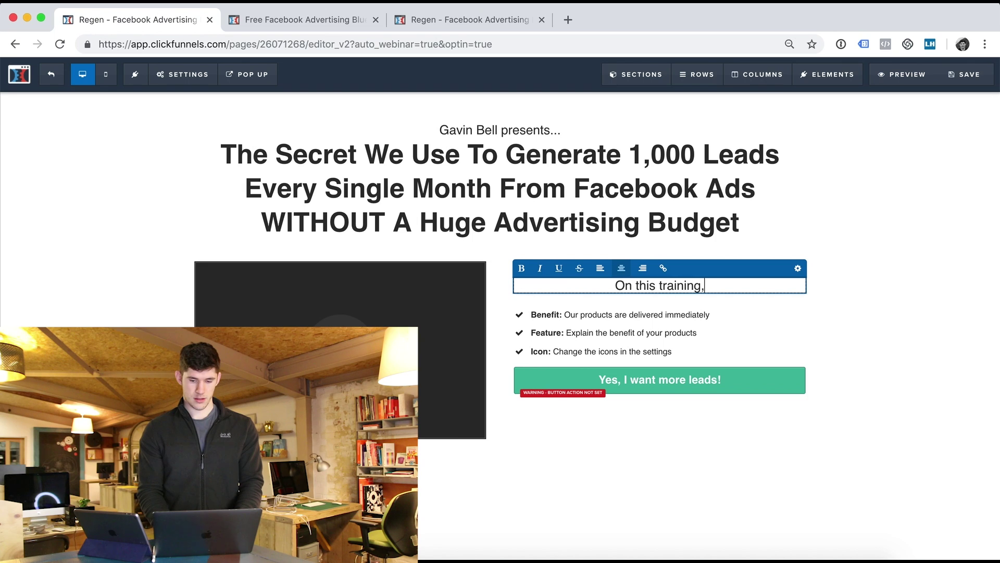
type(" you'll learn:")
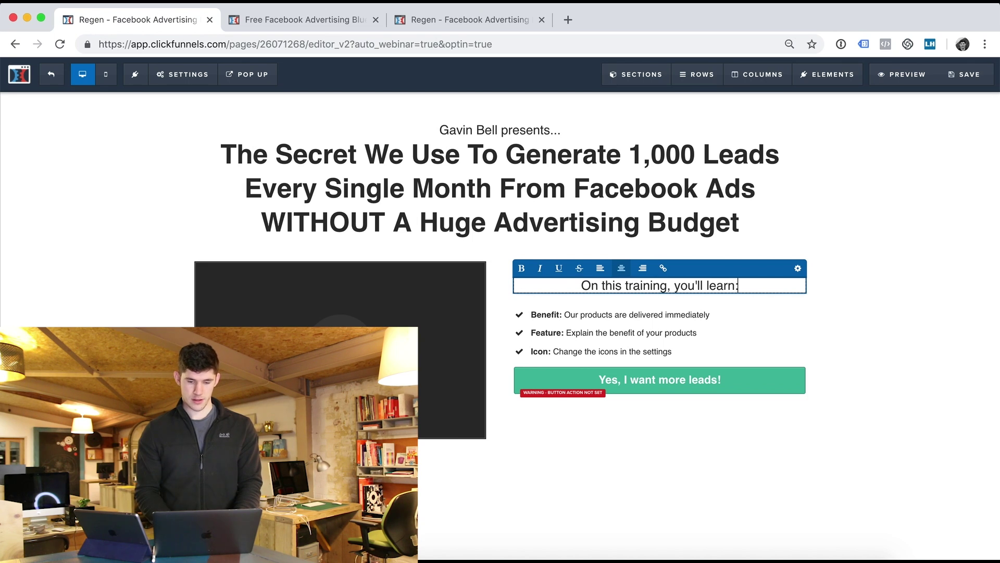
- Replace the placeholder bullets with a single bullet reading "How to generate leads on autopilot"
left_click(666, 340)
left_click(667, 340)
left_click_drag(681, 350, 545, 317)
key("BackSpace")
key("BackSpace")
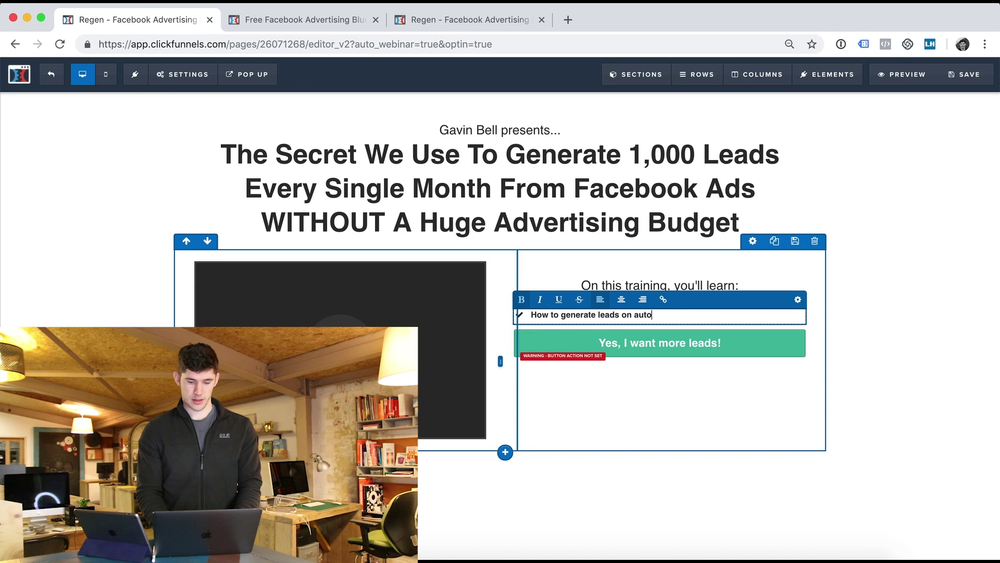
type("t")
- Add the bullets "How to make more sales using Facebook ads" and "Always break even on your advertising"
key("Return")
type("H")
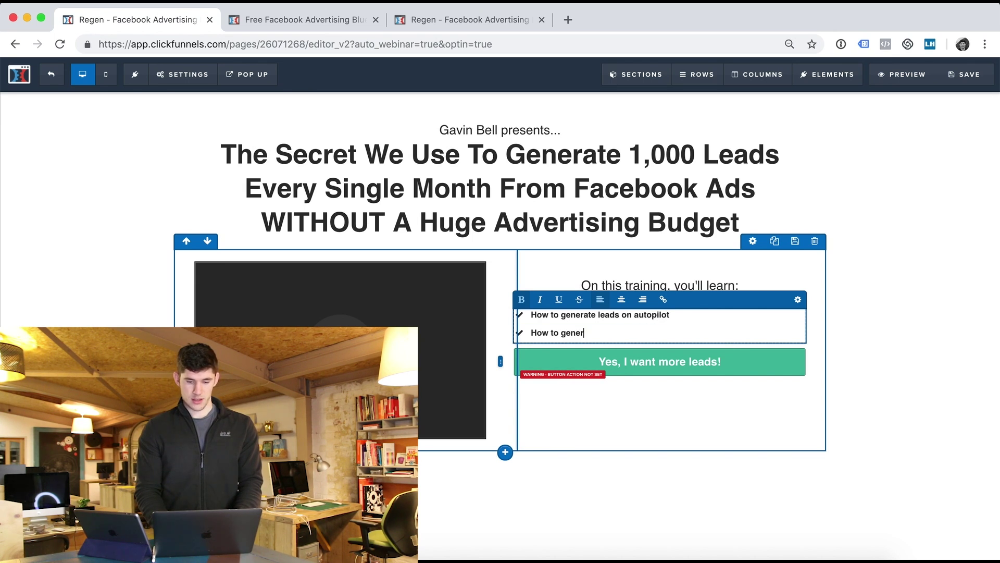
type("ow to make rmoe")
type("more s")
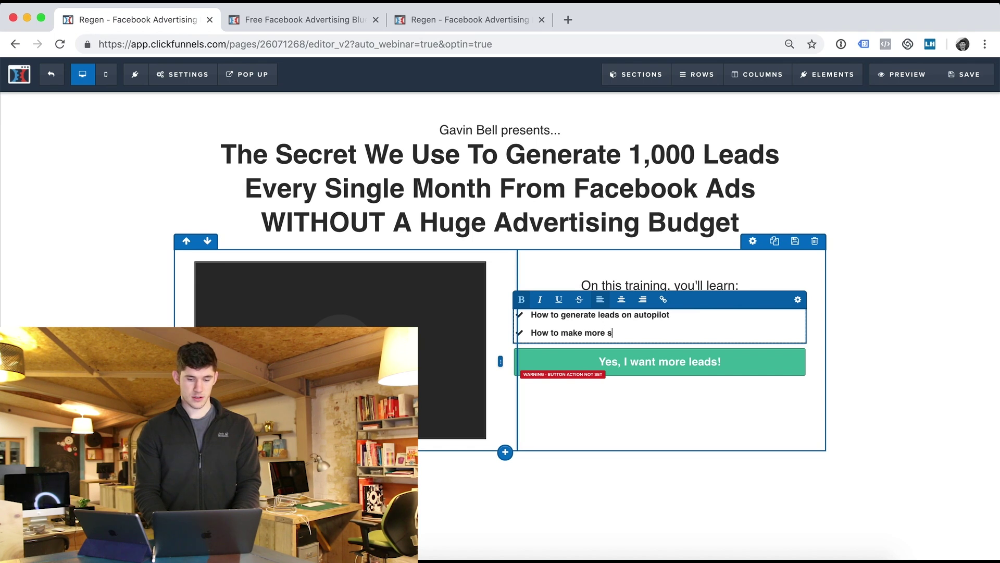
type("ales using Facebook ")
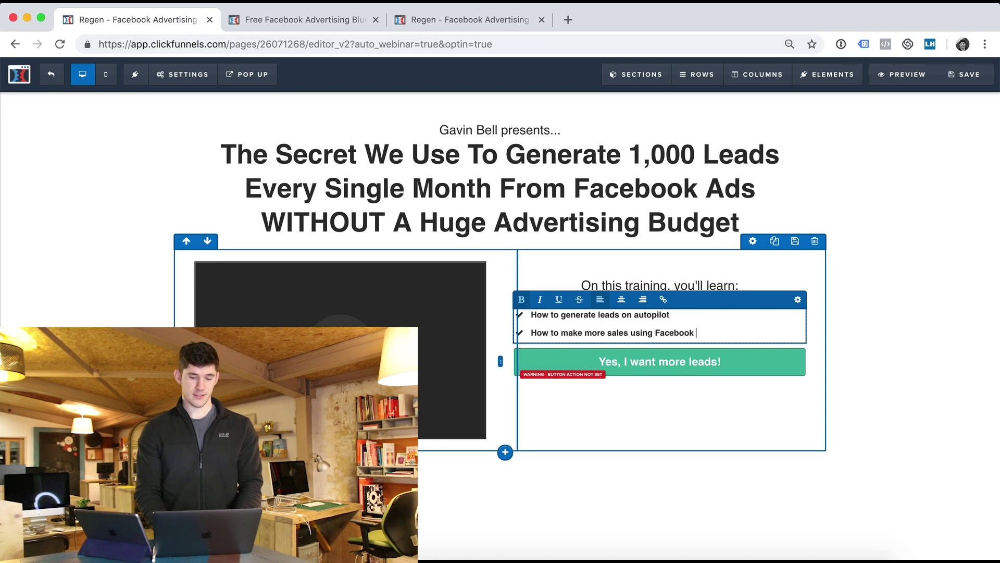
type("ads")
key("Return")
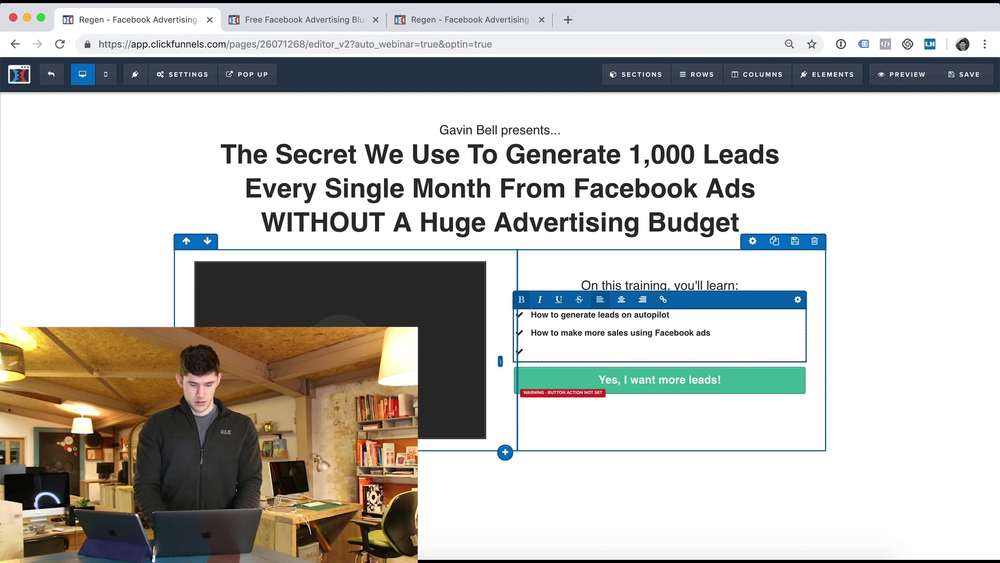
type("Always break even on your advertising")
- Increase the bullet list's font size and try to remove the bold formatting from its text
key("super+a")
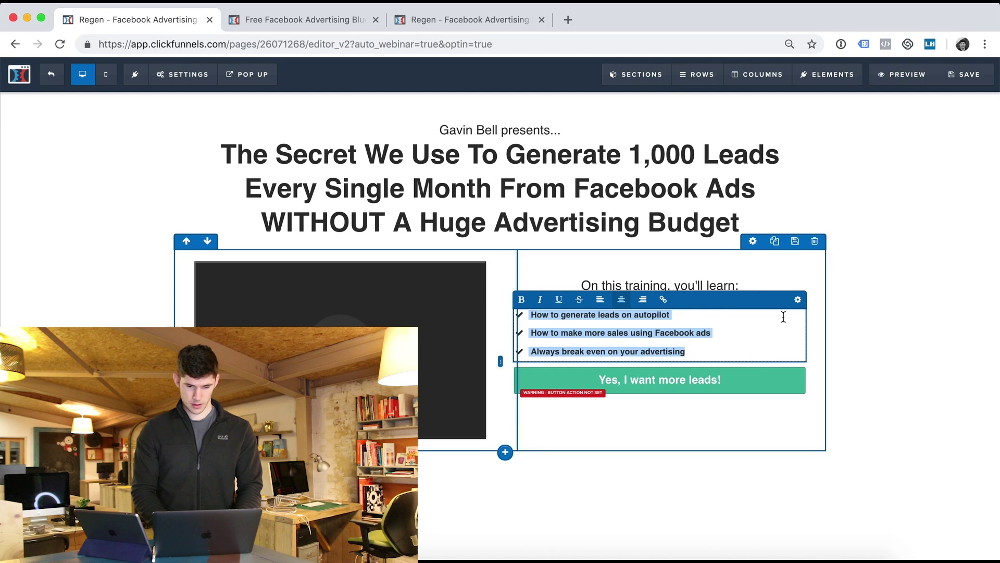
left_click(798, 299)
left_click_drag(884, 214, 896, 214)
left_click(601, 334)
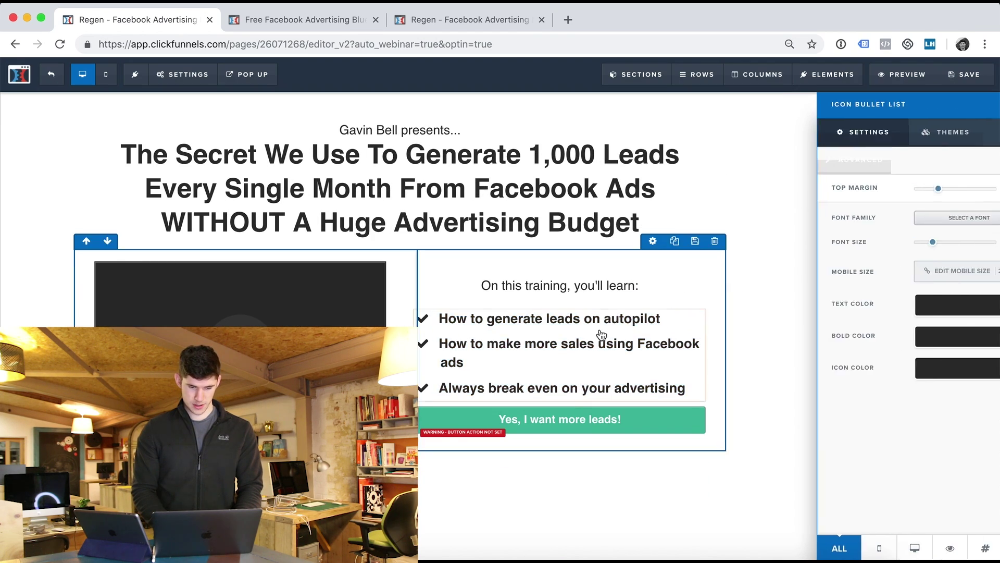
key("super+a")
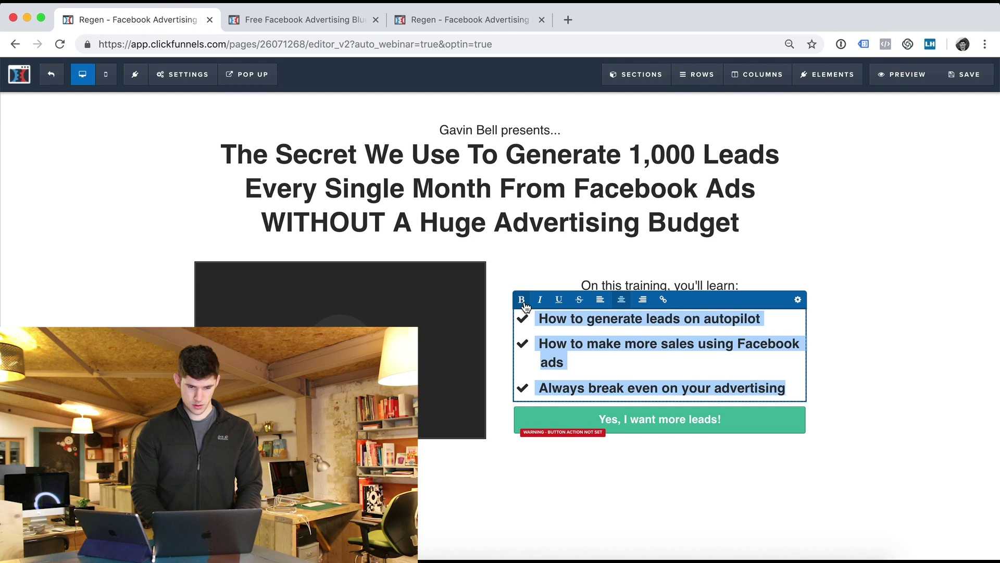
left_click(869, 380)
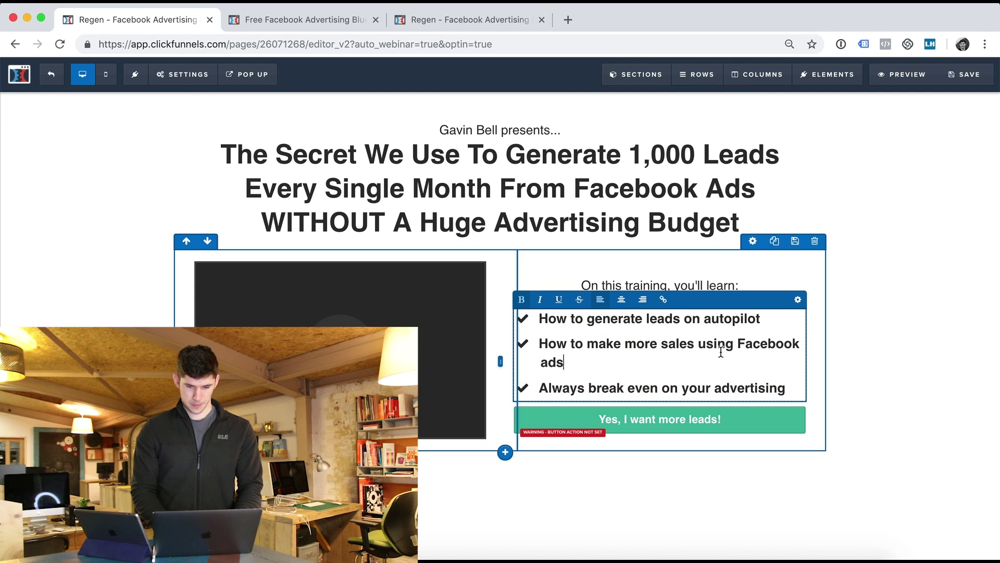
- Set the font size of the "Yes, I want more leads!" button to 22 and close its settings
left_click(756, 400)
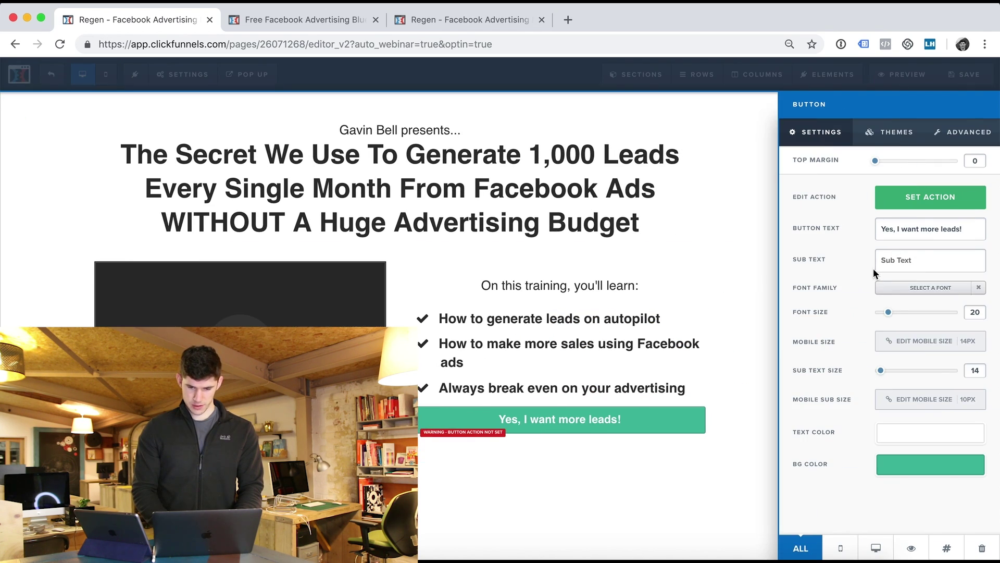
left_click_drag(894, 318, 896, 318)
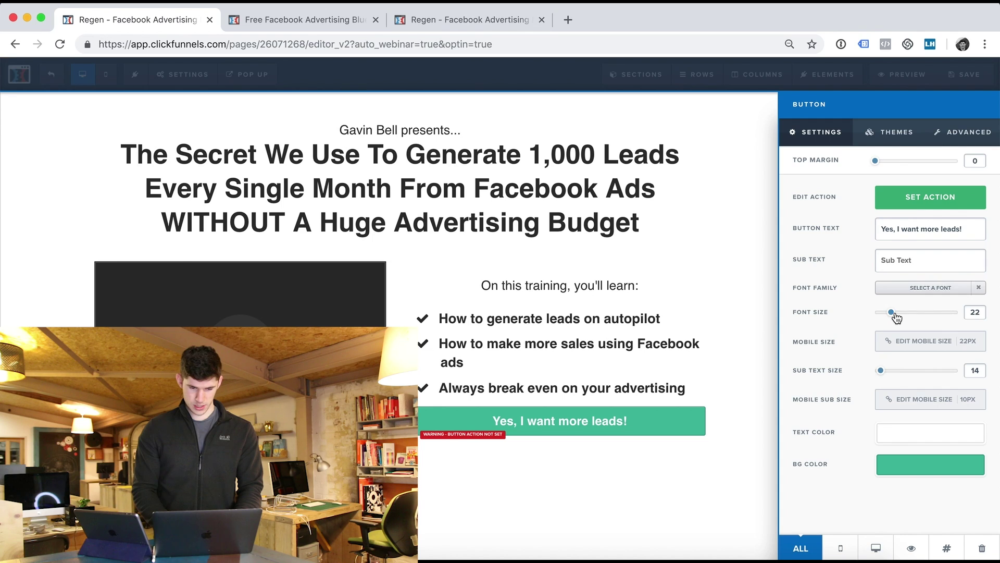
left_click(682, 316)
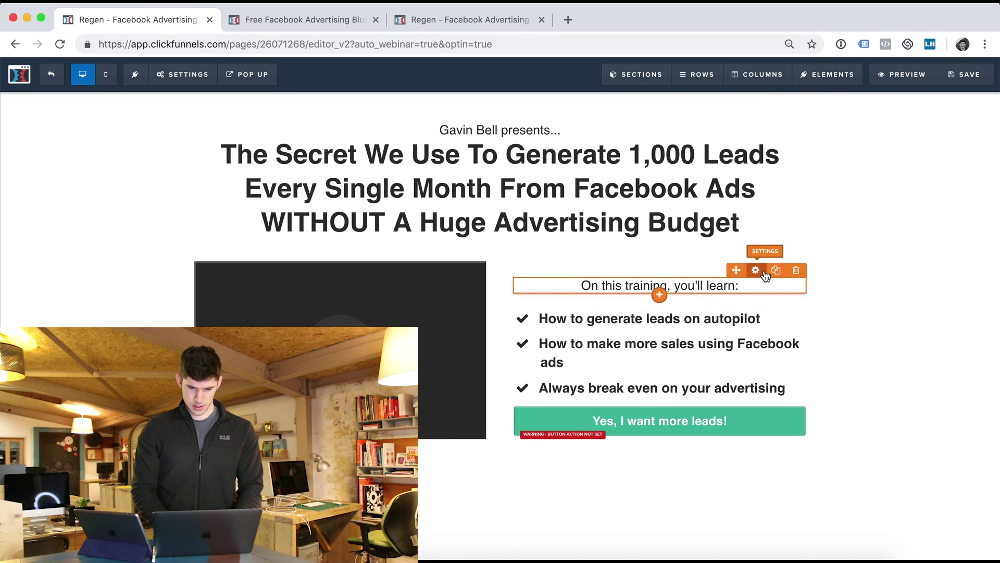
left_click(776, 269)
left_click(795, 306)
key("Return")
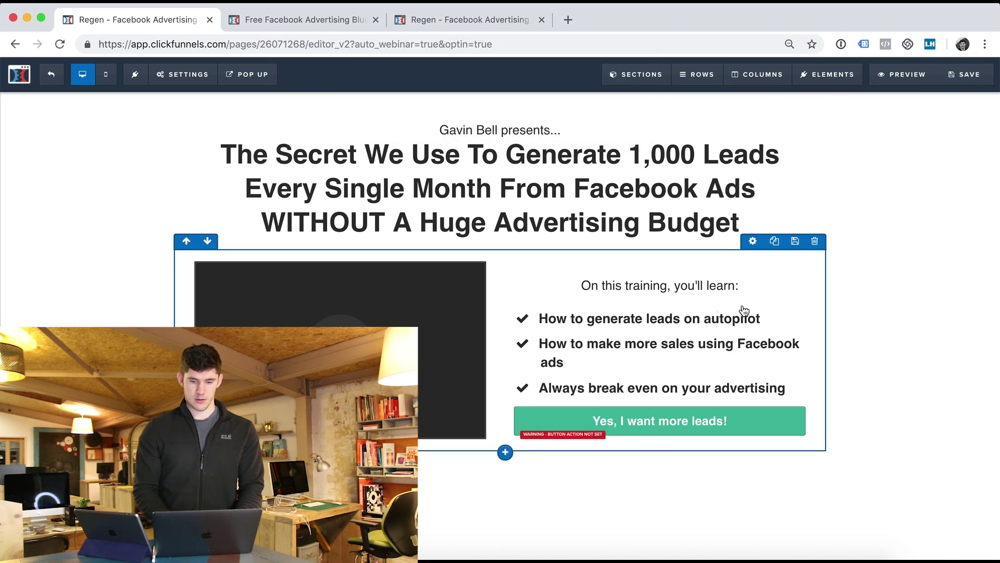
- Left-align the sub-headline "On this training, you'll learn:"
left_click(698, 292)
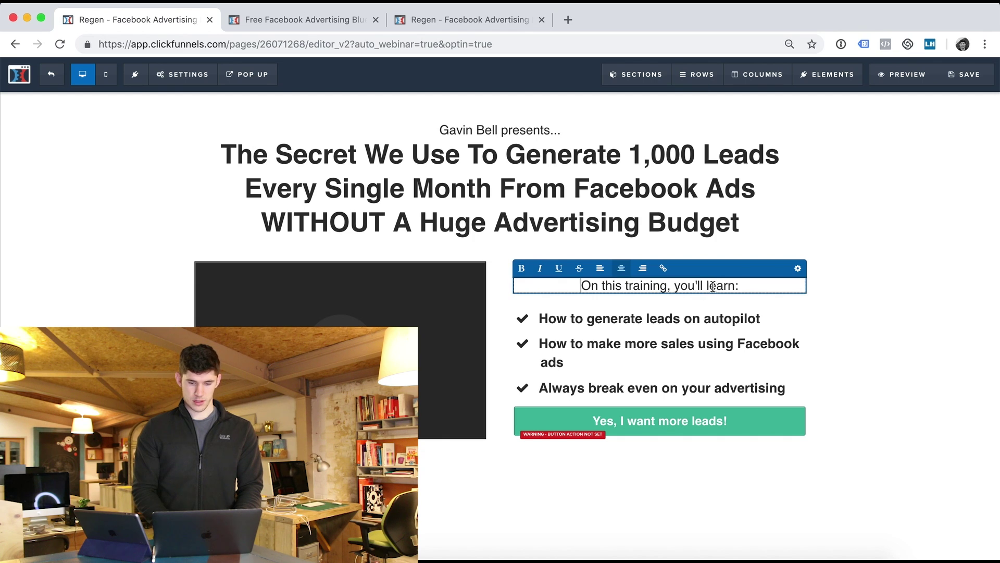
left_click(600, 268)
left_click(902, 294)
- Remove the bold formatting from all three bullets in the list
left_click(594, 316)
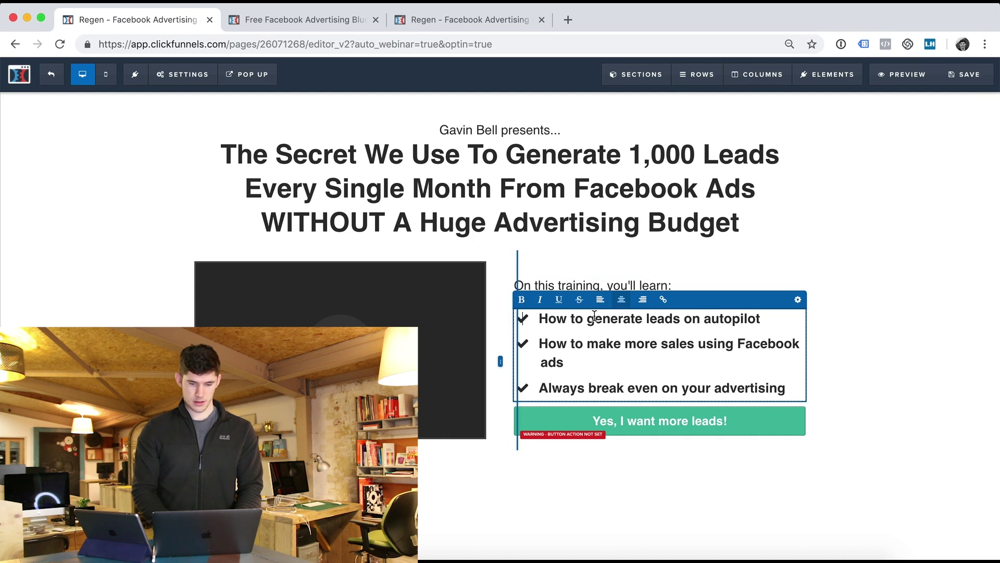
left_click_drag(573, 320, 686, 382)
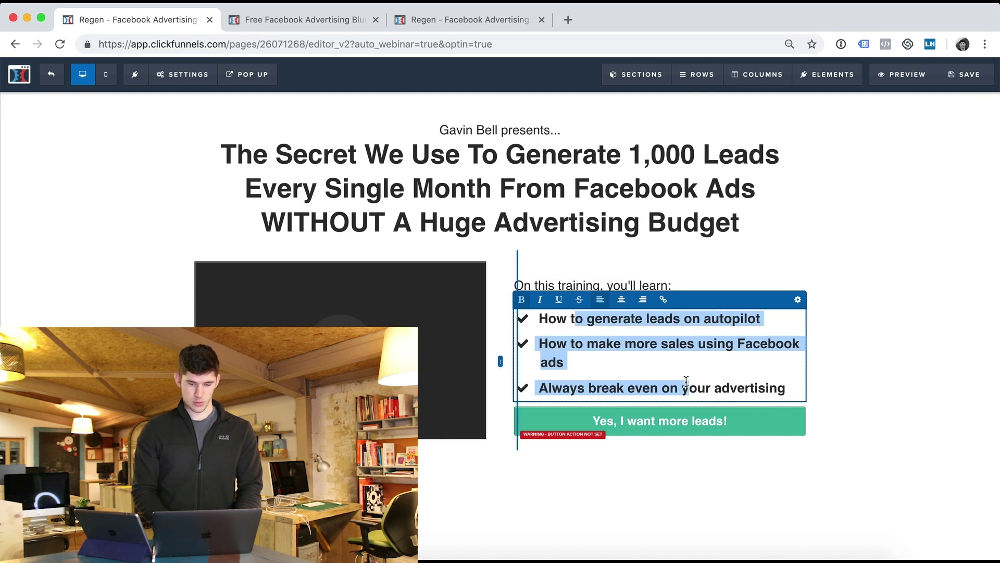
left_click(749, 384)
left_click_drag(786, 388, 549, 319)
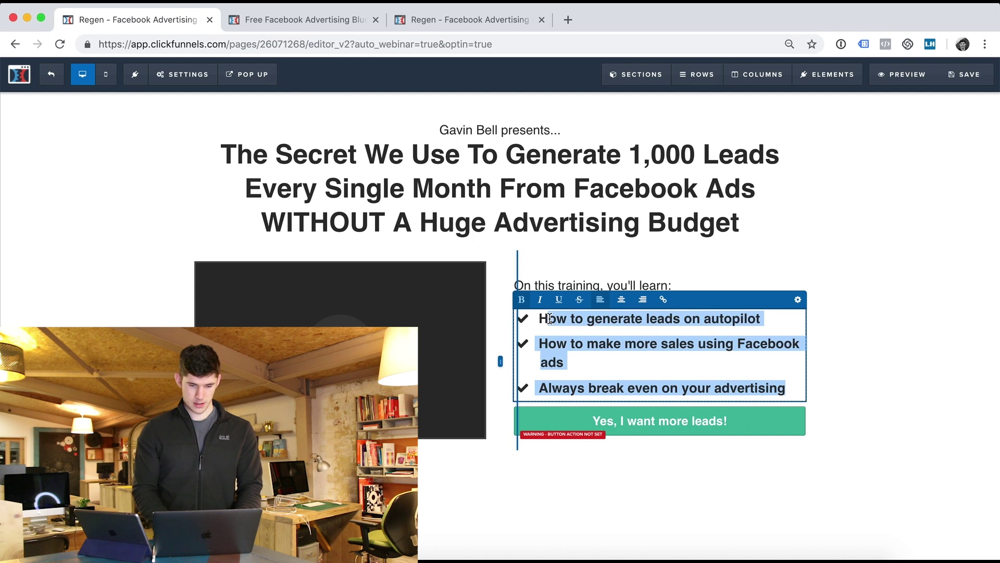
key("super+b")
left_click(547, 319)
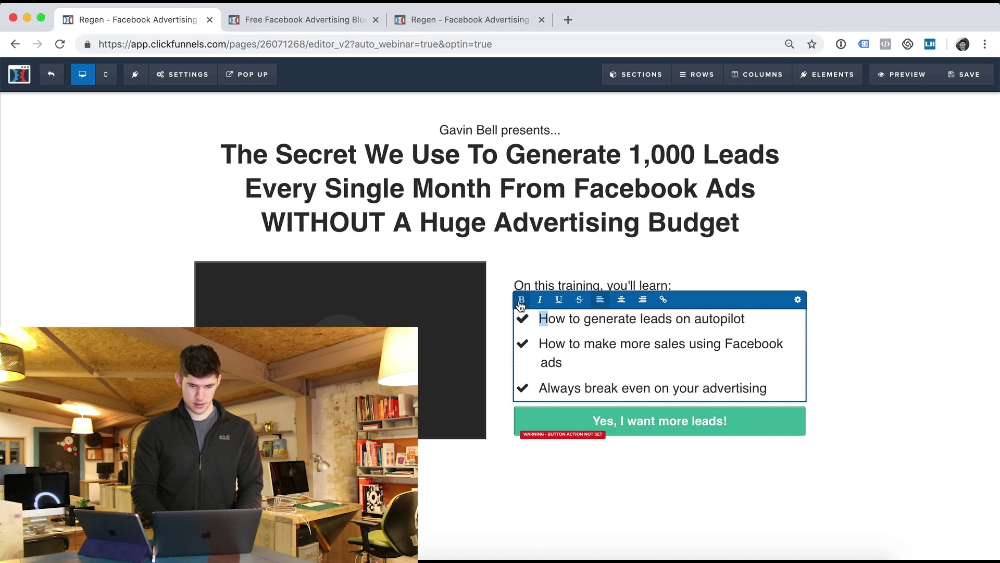
left_click(811, 378)
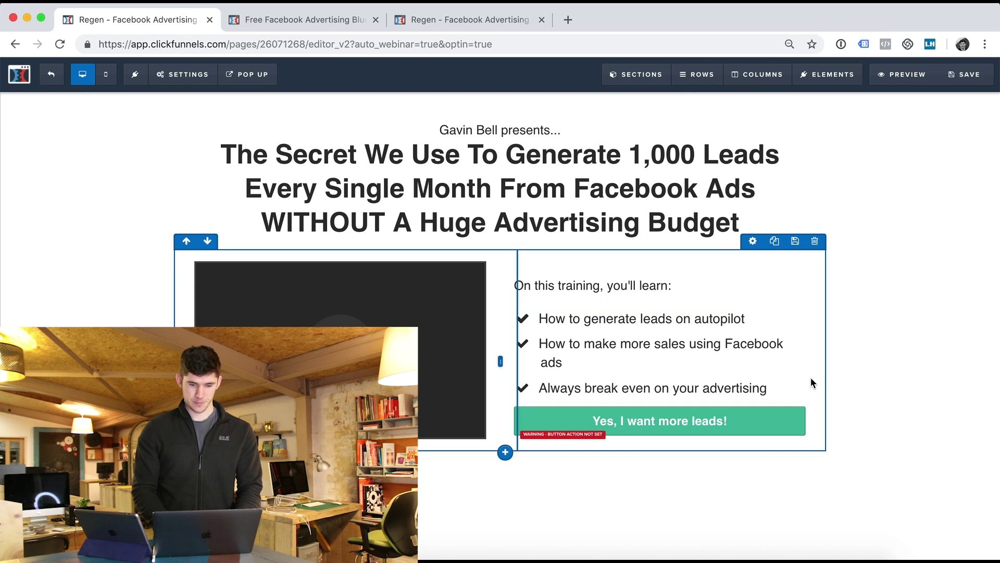
- Make the sub-headline "On this training, you'll learn:" bold
triple_click(586, 301)
key("super+b")
left_click(877, 295)
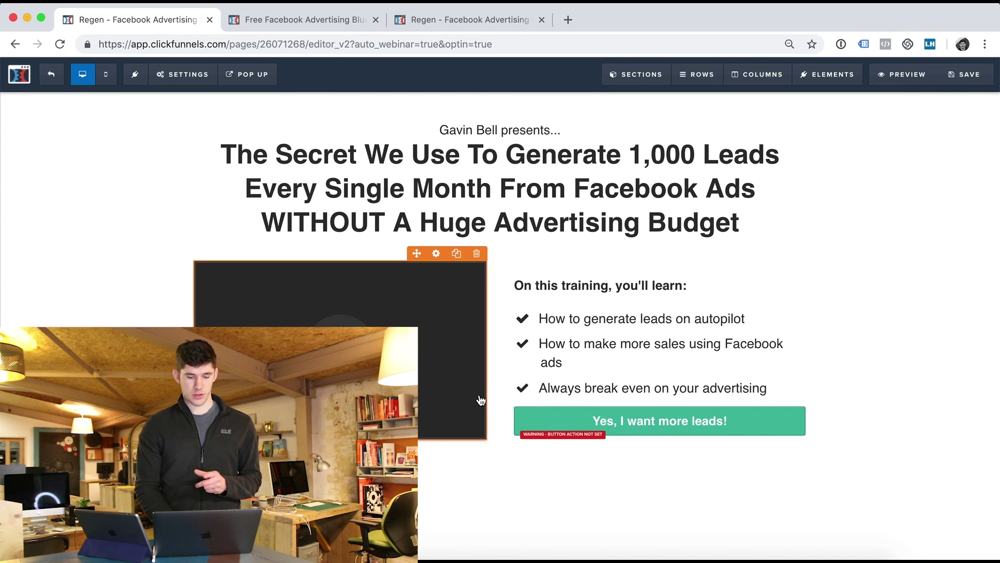
- Add a full-width section below the video section and insert a three-column row in it
left_click(499, 467)
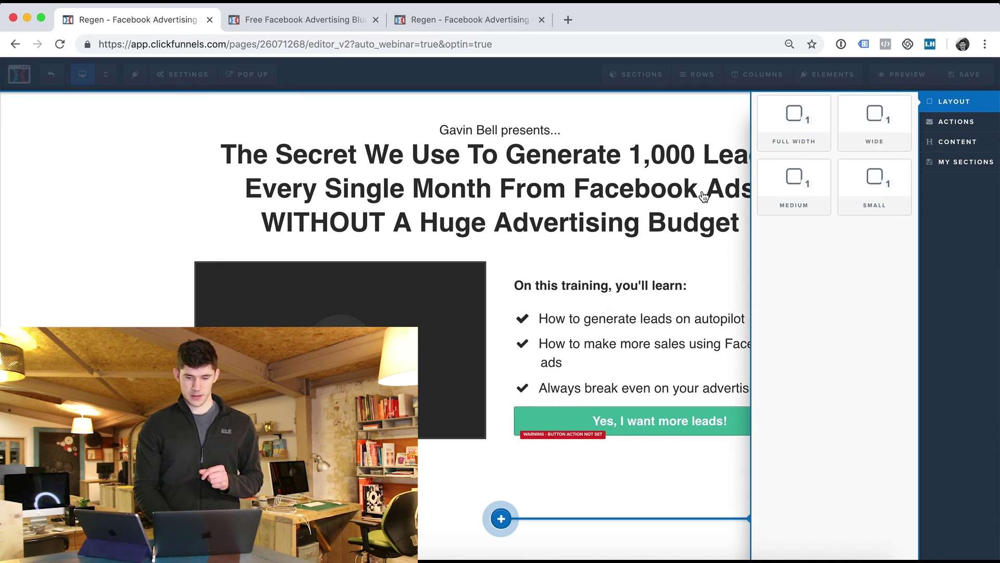
left_click(794, 123)
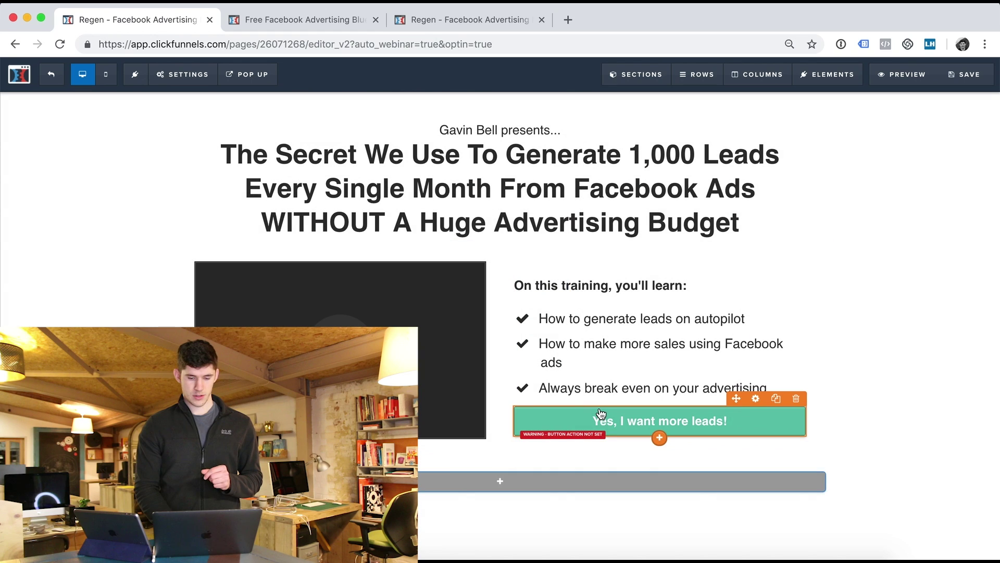
left_click(499, 500)
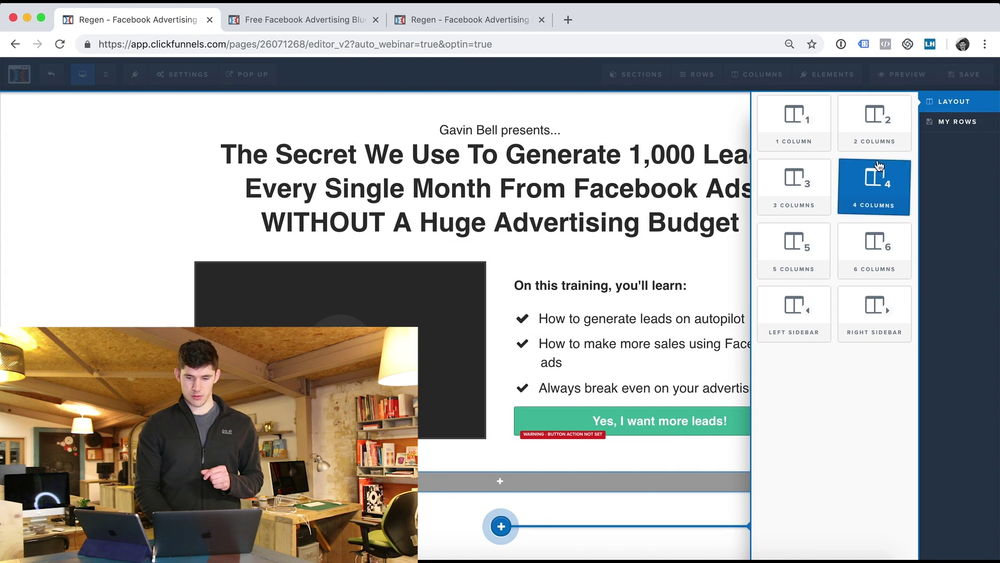
left_click(818, 175)
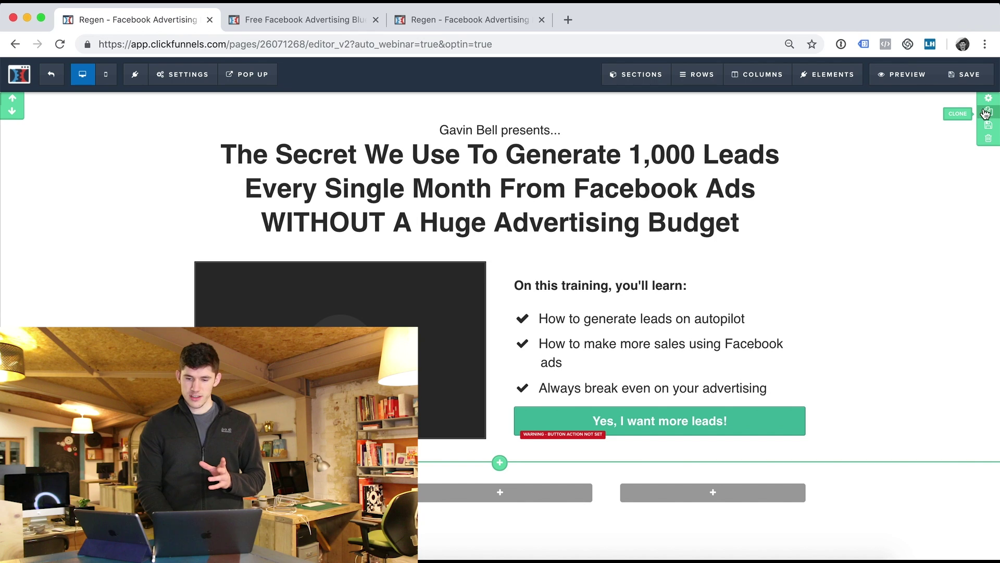
- Try light blue and #f5f5f5 as the headline section's background color, and settle on a slightly darker light grey
left_click(988, 98)
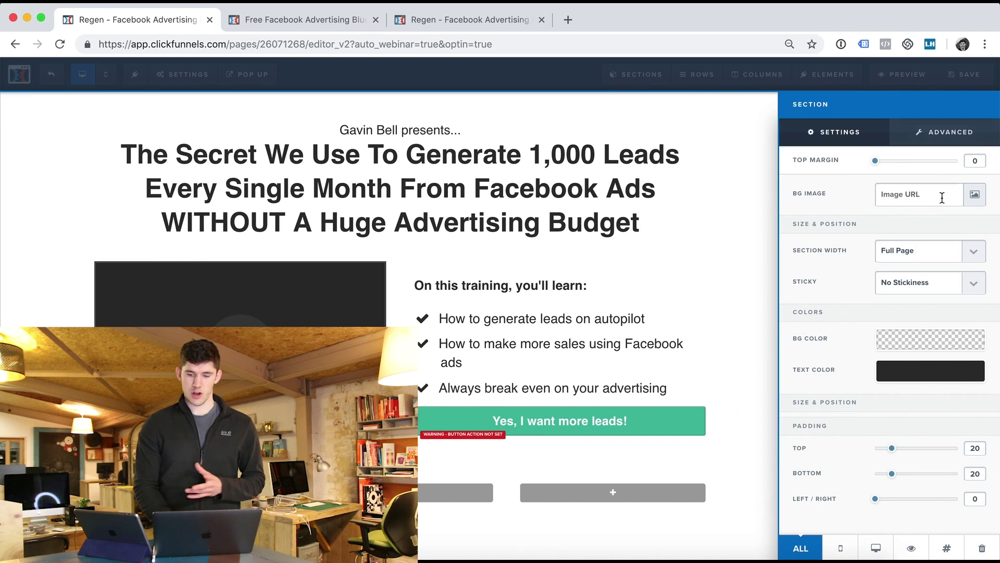
left_click(906, 348)
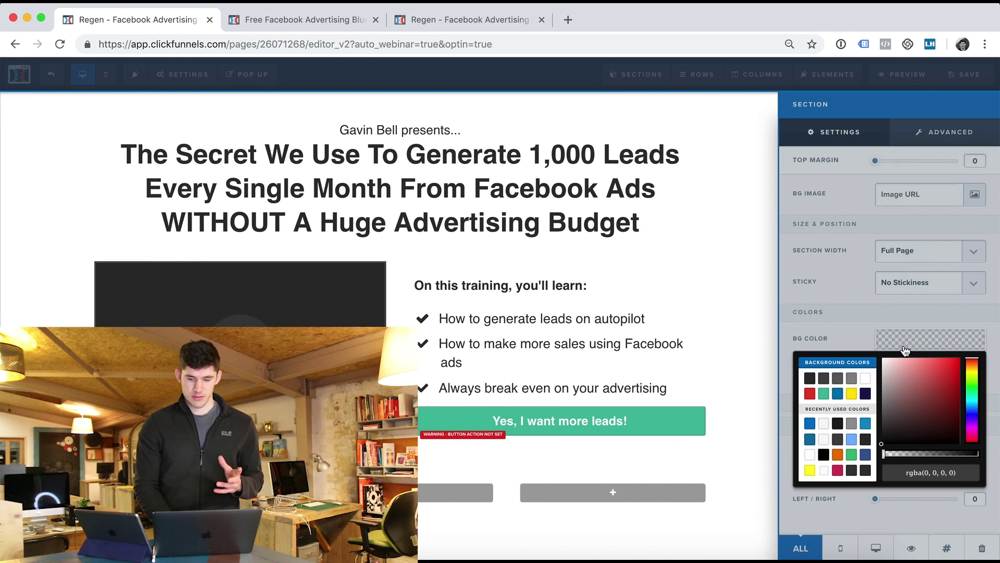
left_click(852, 440)
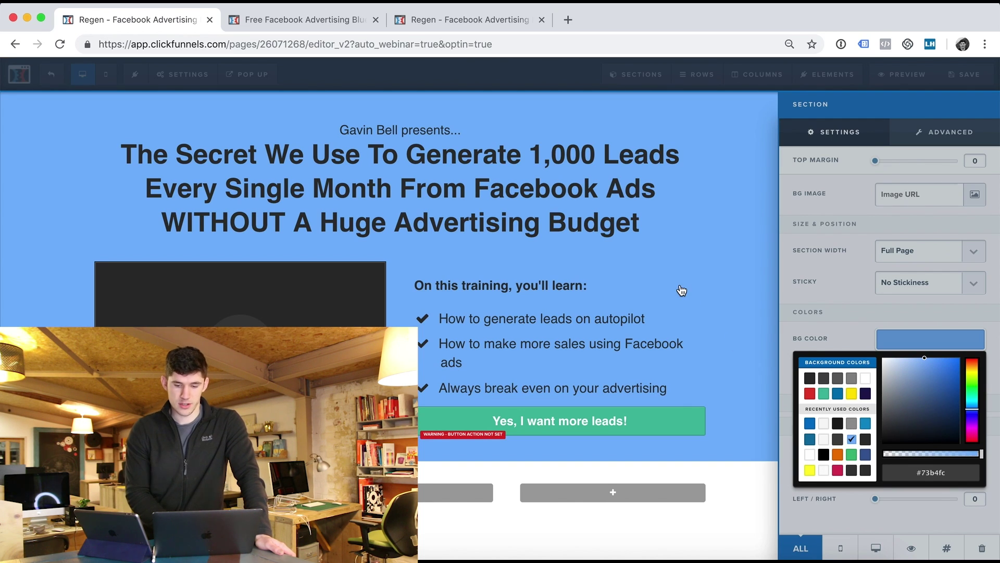
left_click(828, 424)
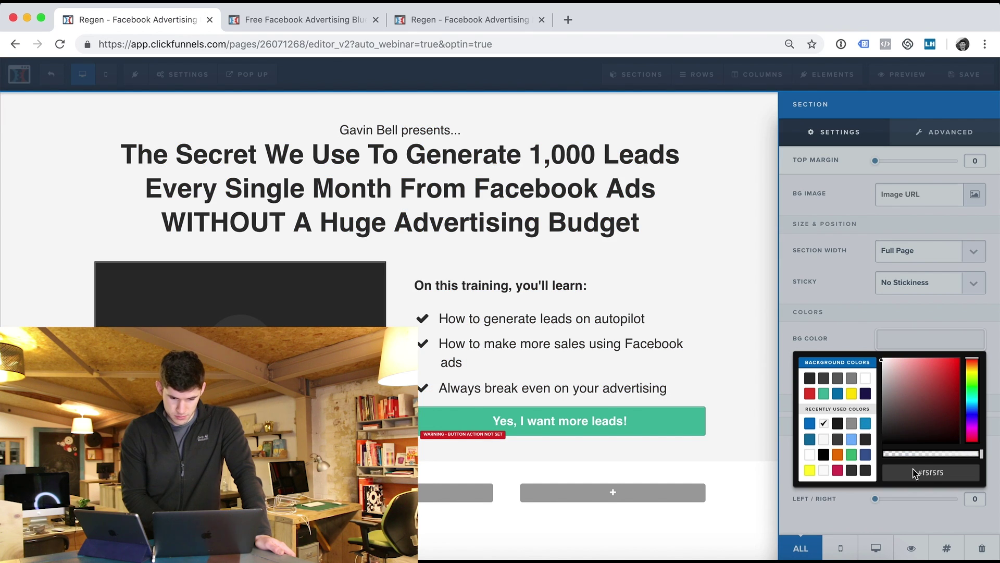
left_click_drag(892, 392, 859, 368)
left_click(672, 317)
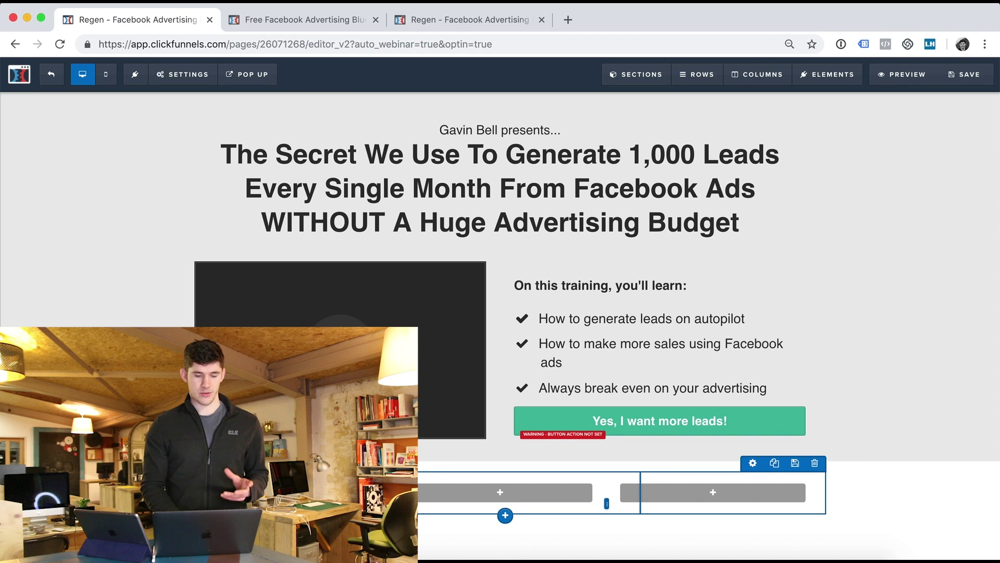
- Add another video element to the right column, between the bullet list and the green button
left_click(504, 515)
left_click_drag(805, 383, 781, 388)
scroll(587, 391, "down", 3)
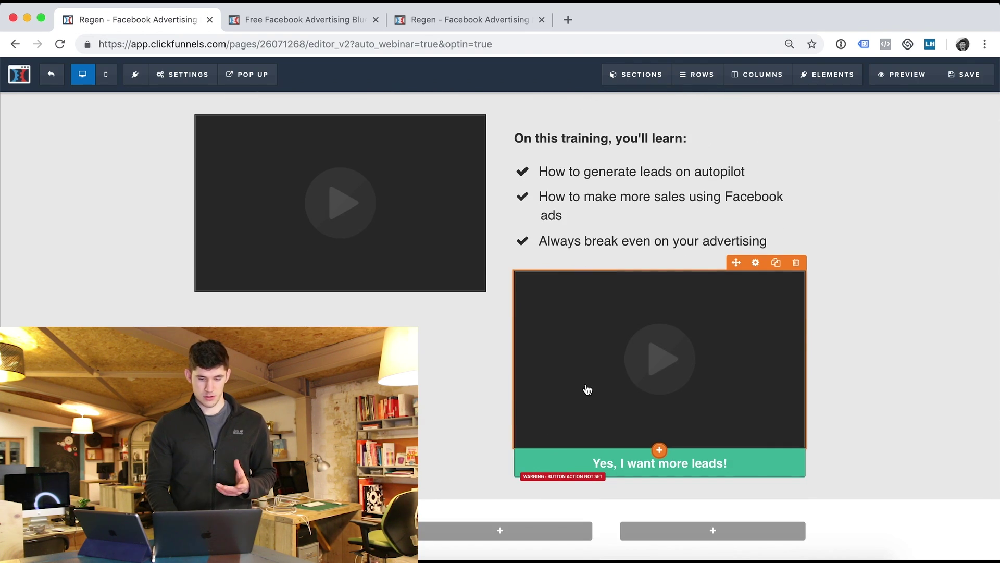
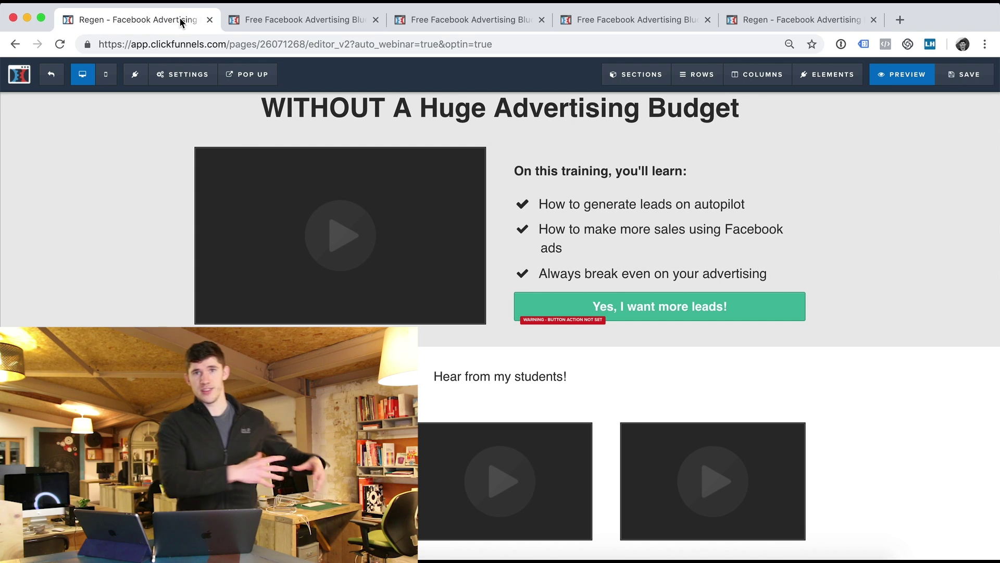
scroll(230, 268, "up", 3)
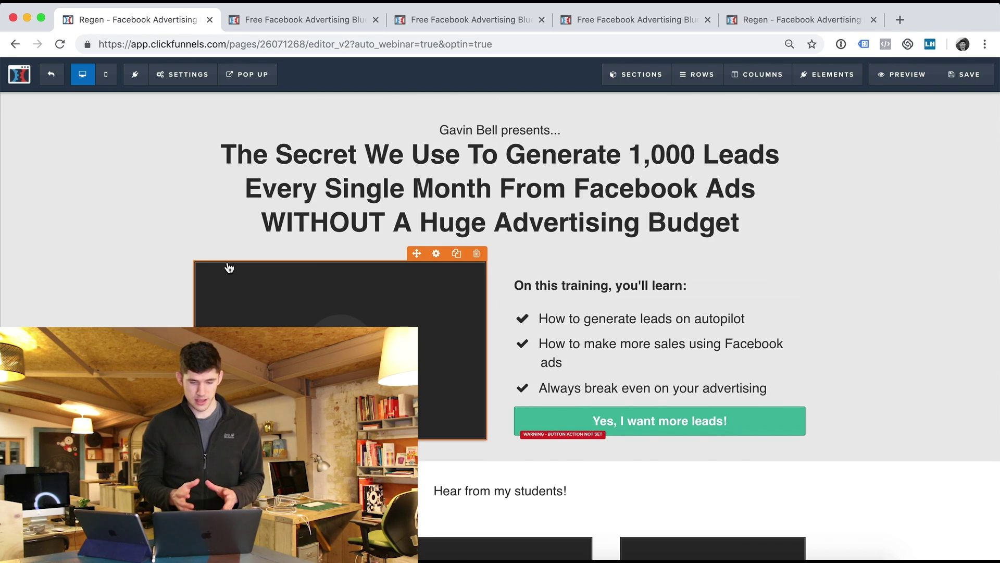